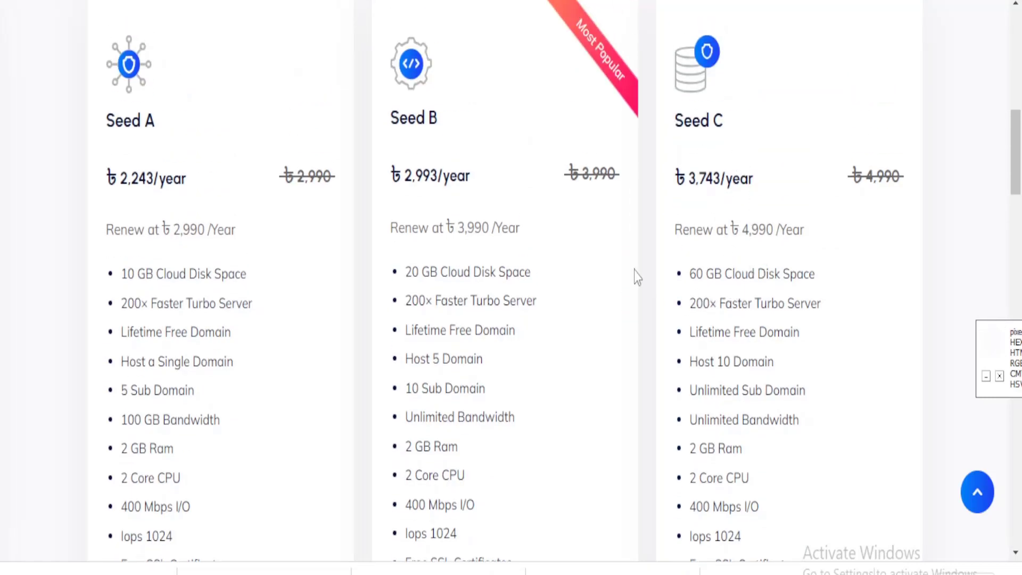
Show the Budget Hosting plans and compare their prices and features
scroll(612, 300, "up", 6)
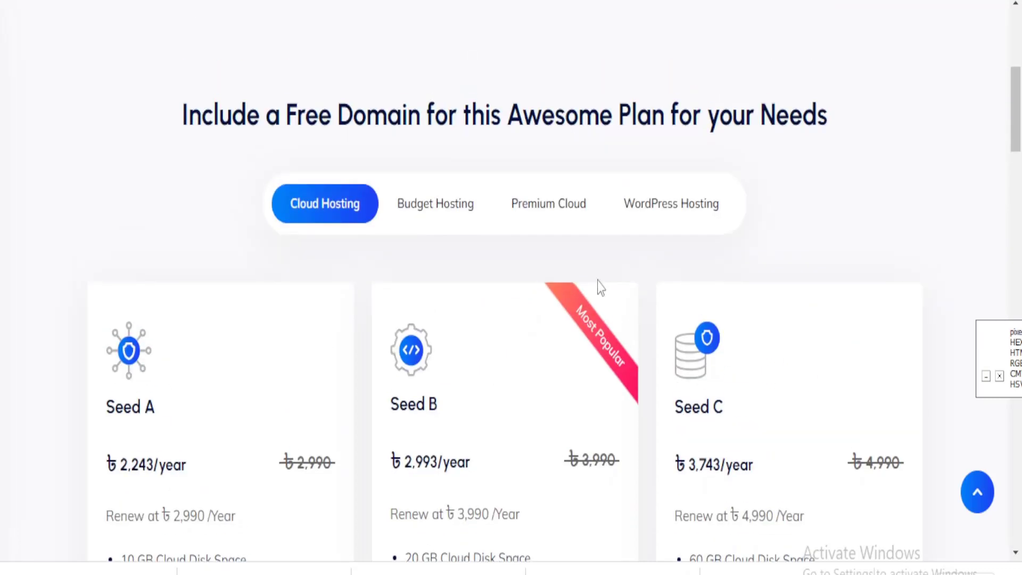
left_click(428, 202)
scroll(489, 237, "down", 4)
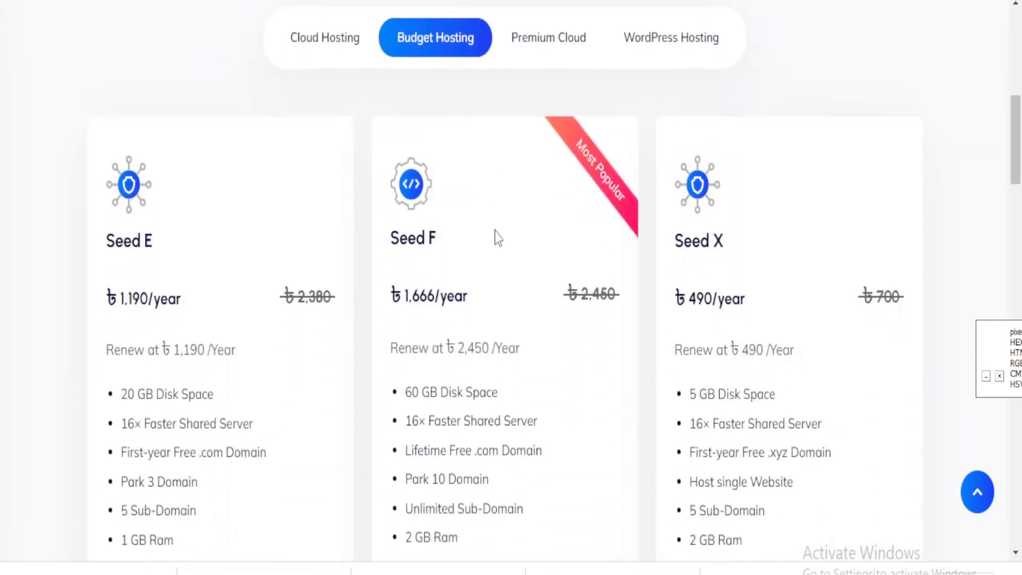
scroll(170, 308, "down", 4)
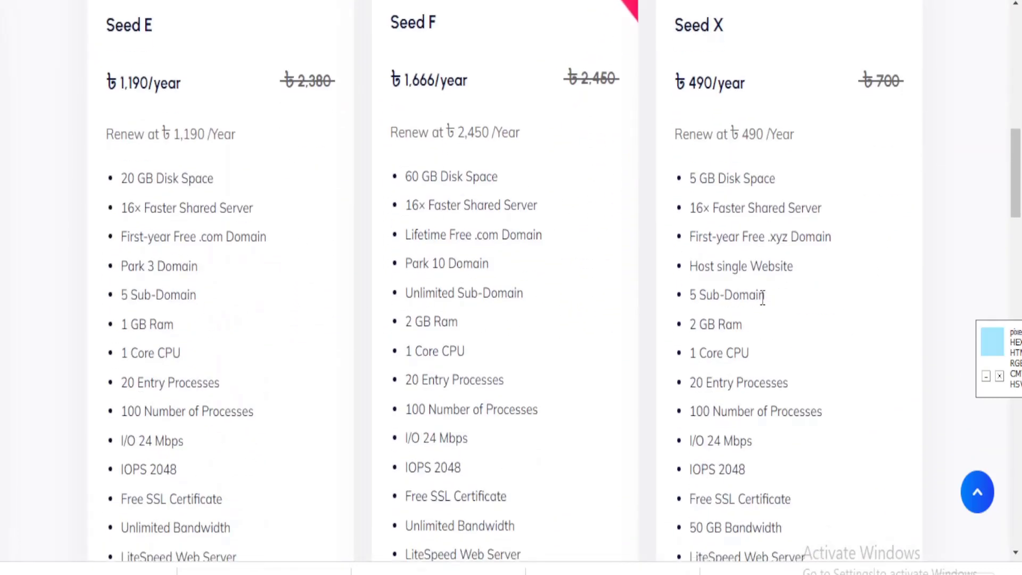
scroll(662, 334, "up", 2)
scroll(664, 333, "up", 2)
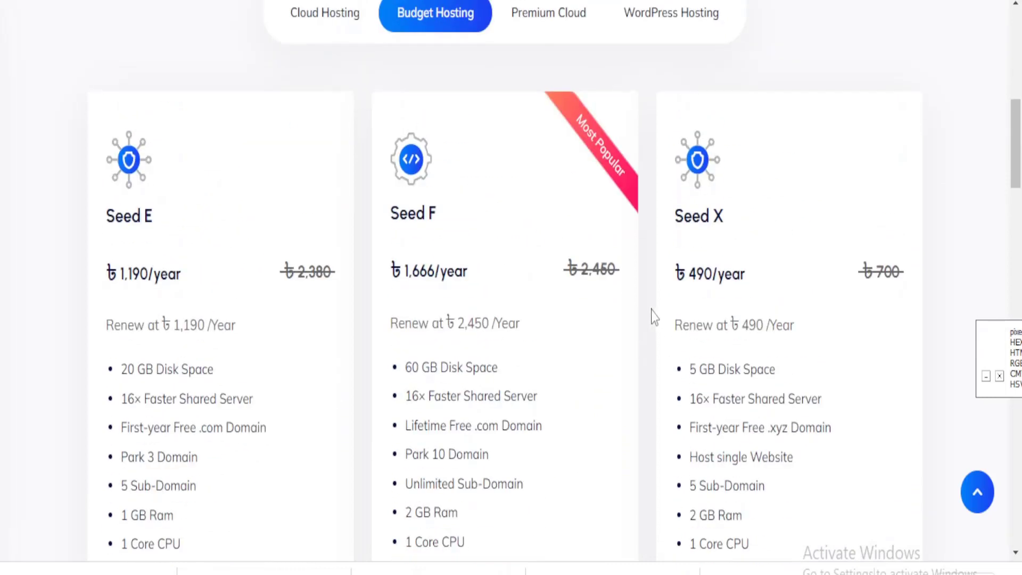
Look over the Premium Cloud plan and the WordPress Hosting plan with their prices and features
scroll(606, 314, "up", 4)
left_click(549, 219)
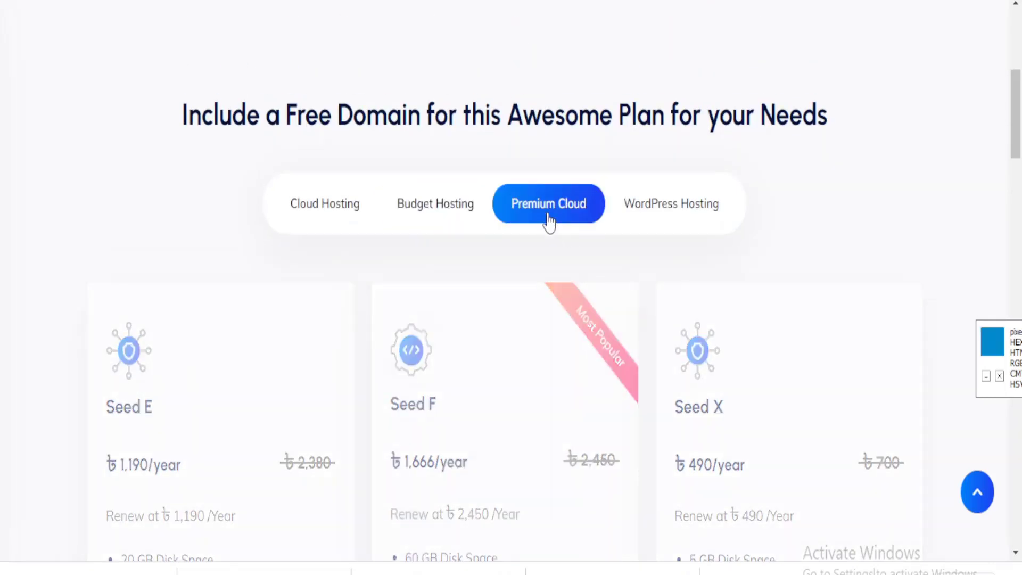
scroll(564, 229, "down", 6)
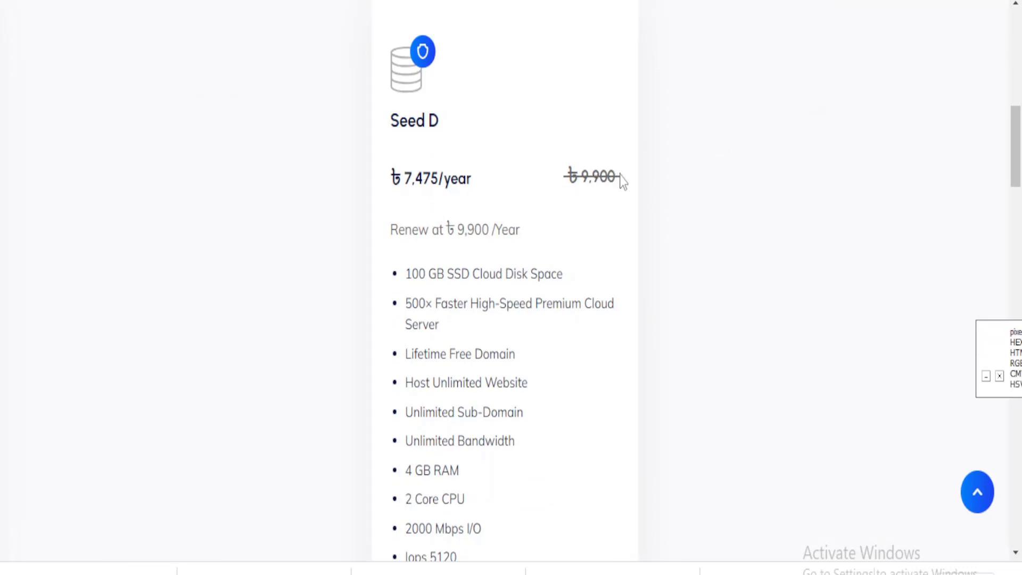
scroll(622, 199, "up", 4)
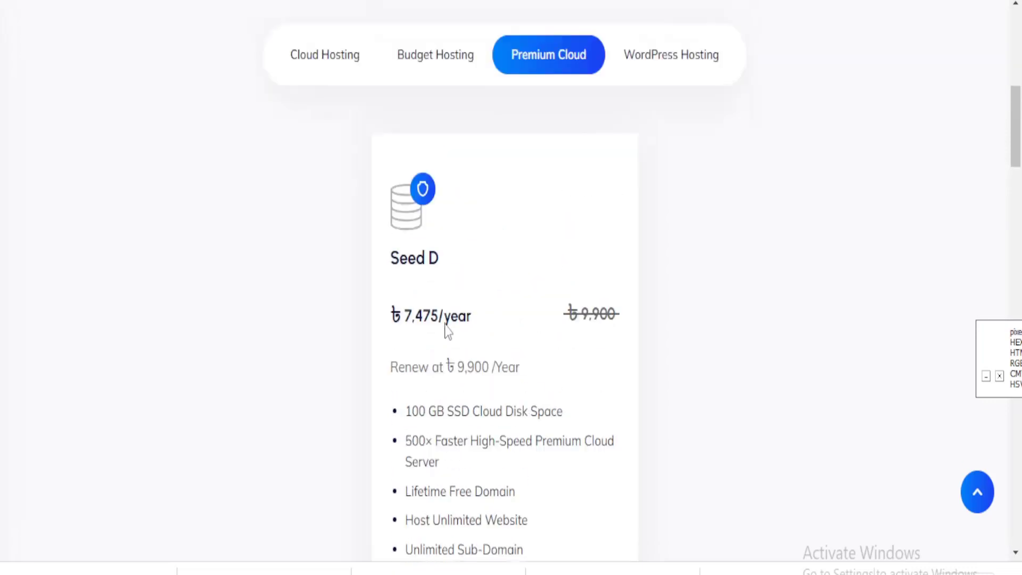
left_click(673, 123)
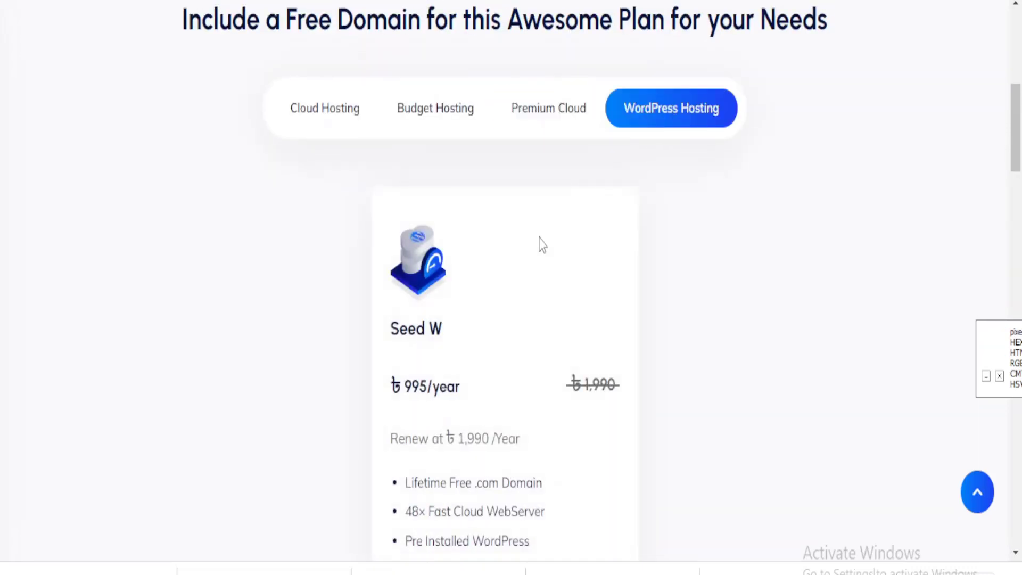
scroll(540, 248, "down", 4)
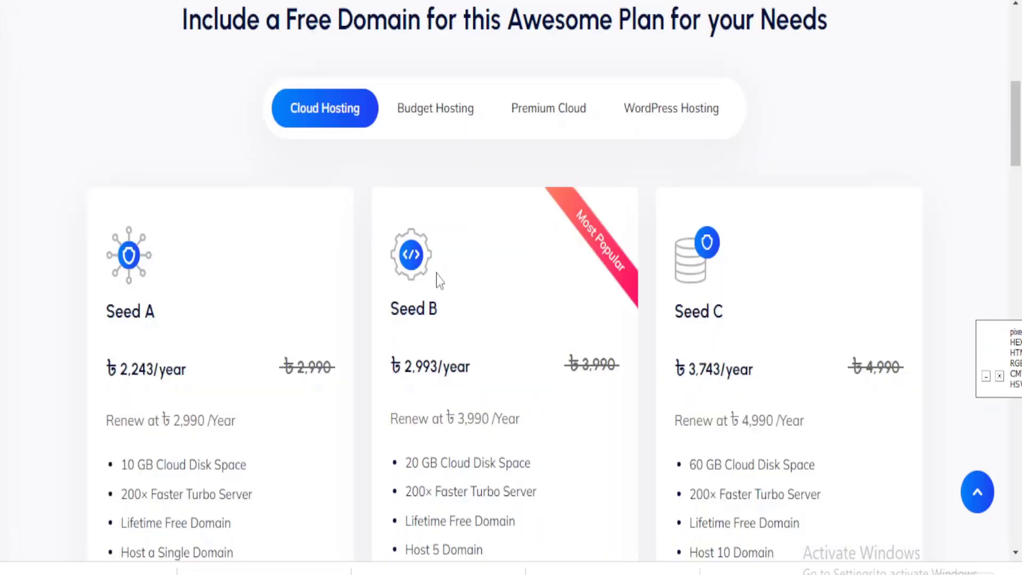
Review the Cloud Hosting plans and order the Seed B plan
scroll(445, 273, "down", 2)
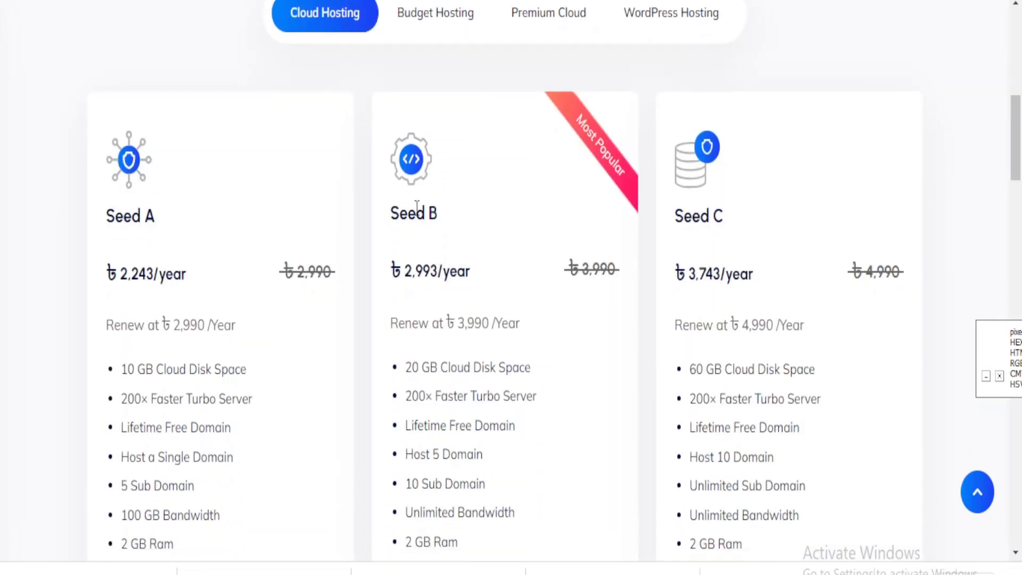
scroll(496, 382, "down", 5)
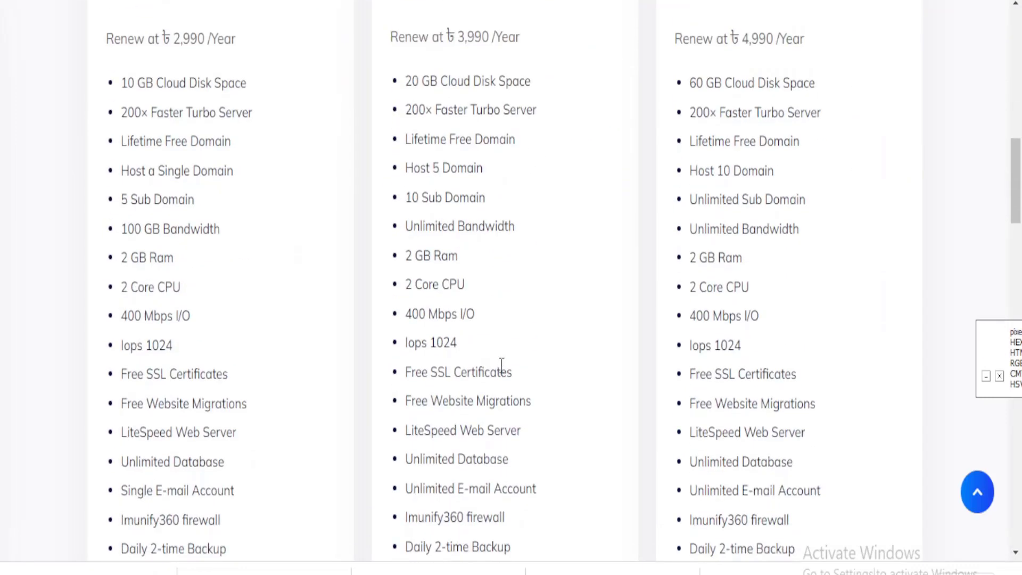
scroll(490, 264, "up", 3)
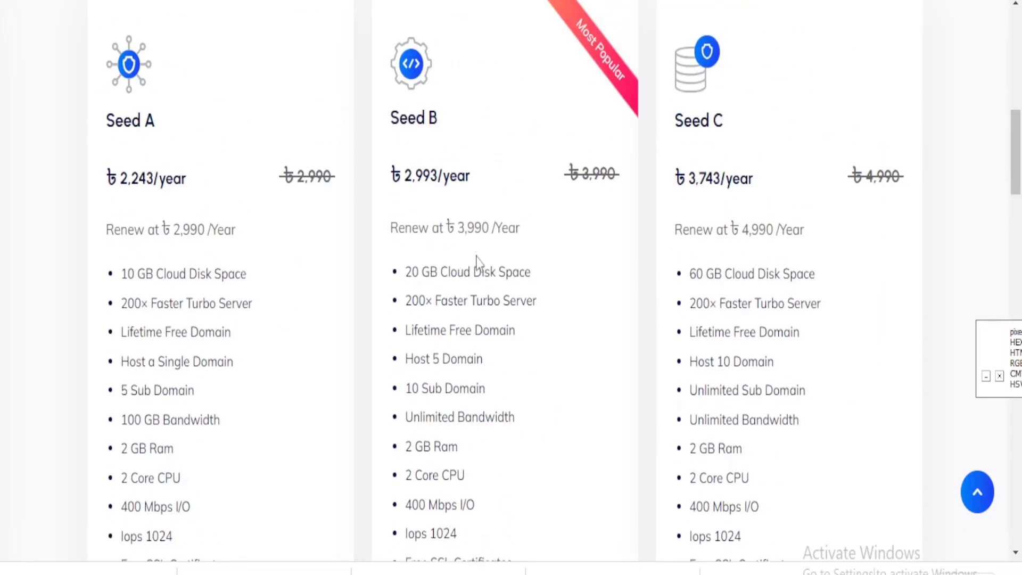
scroll(481, 263, "down", 12)
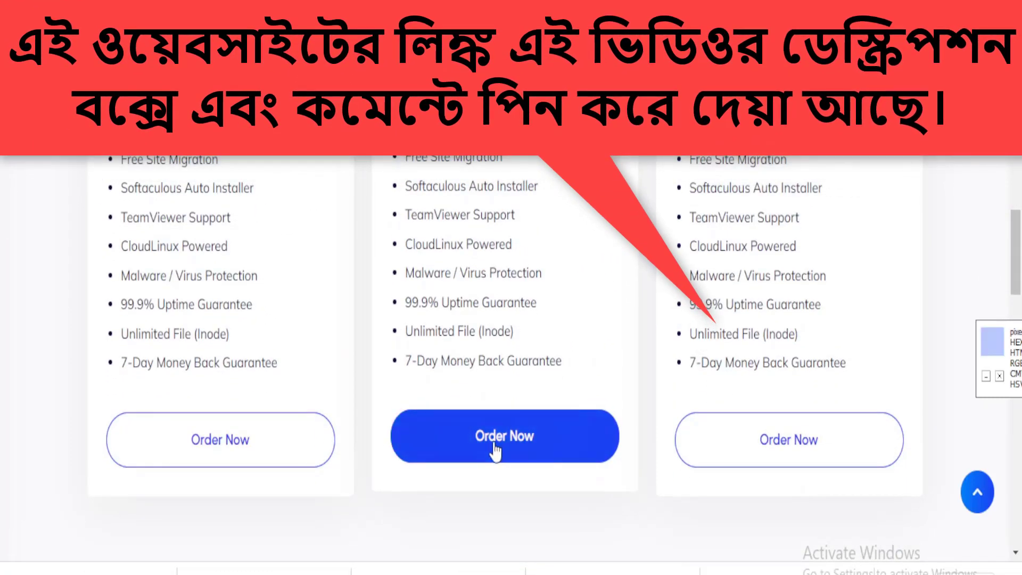
left_click(494, 450)
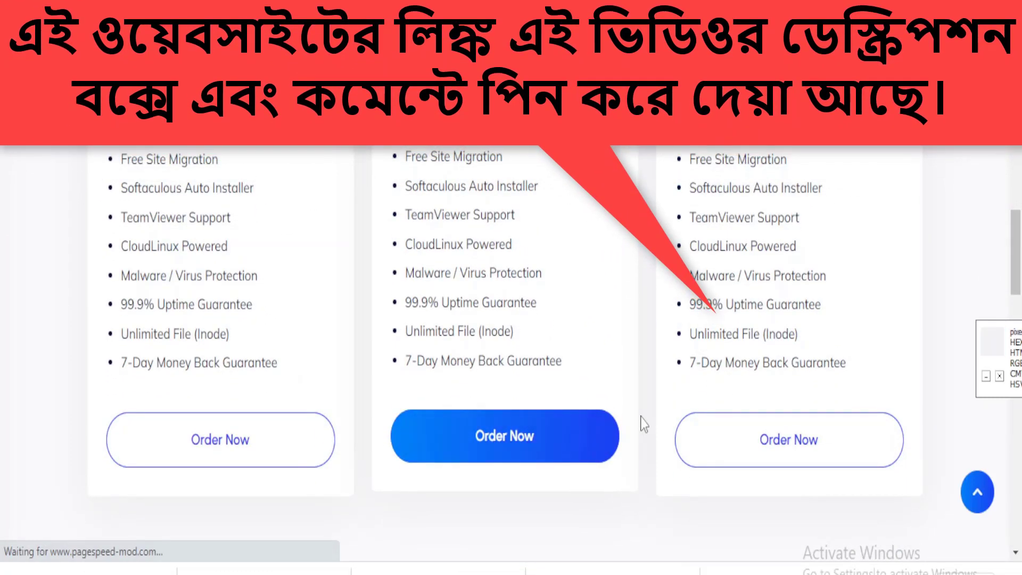
Check the availability of helloobds.com as a new domain to register with the hosting plan
scroll(515, 268, "down", 2)
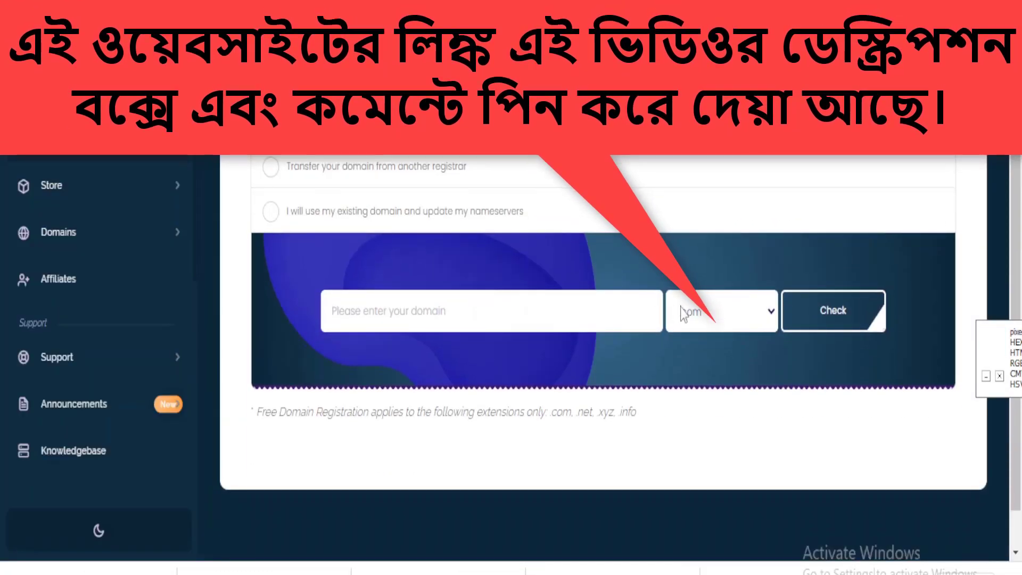
left_click(395, 311)
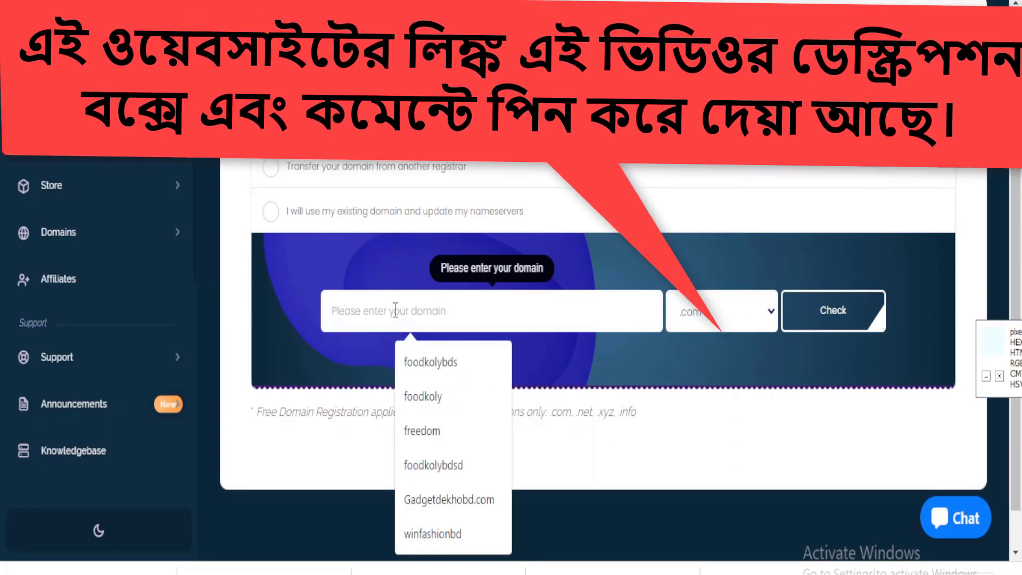
type("he")
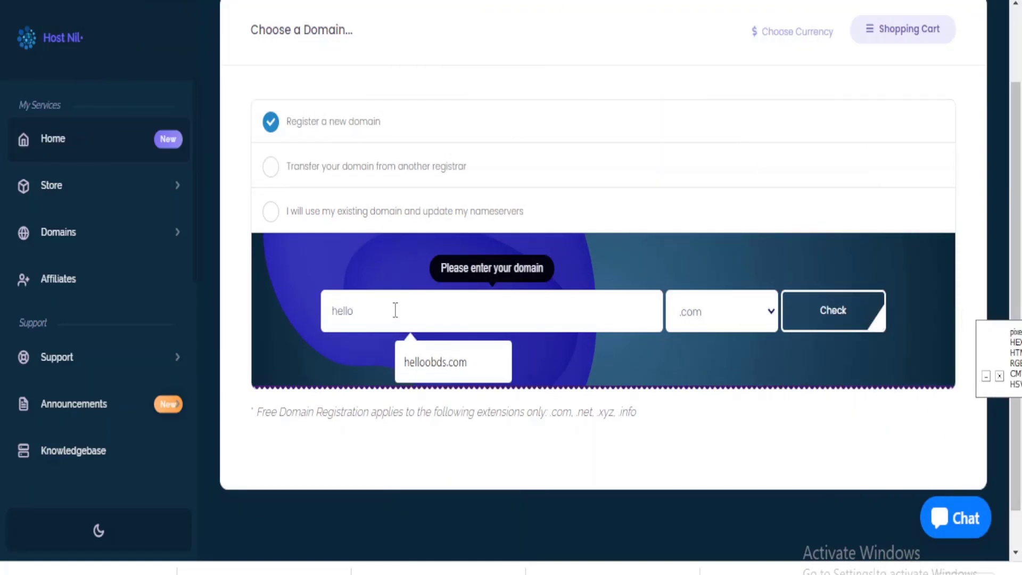
type("llo")
left_click(434, 362)
left_click(798, 322)
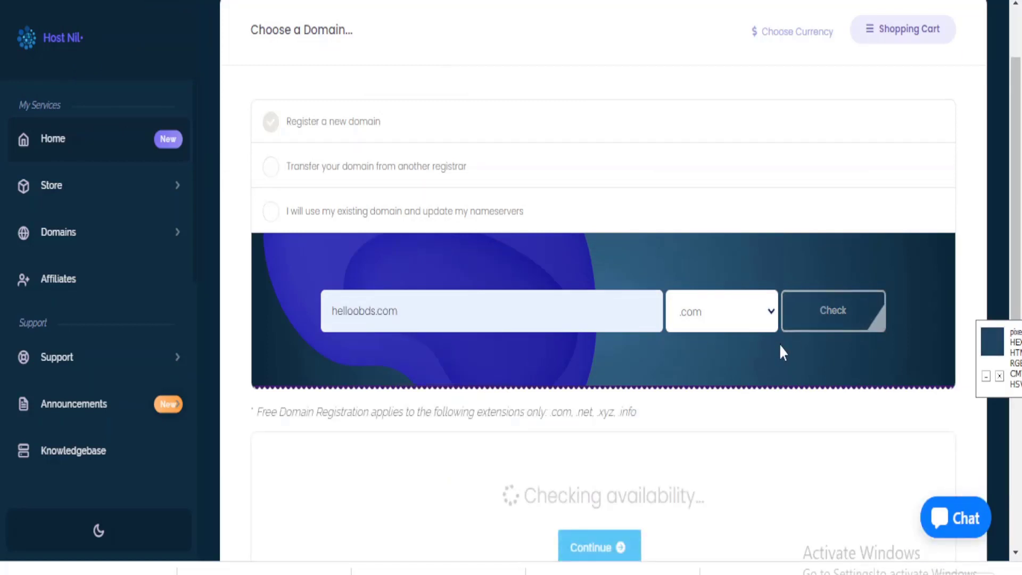
Review the availability result for helloobds.com and continue the order with this domain
scroll(745, 340, "down", 3)
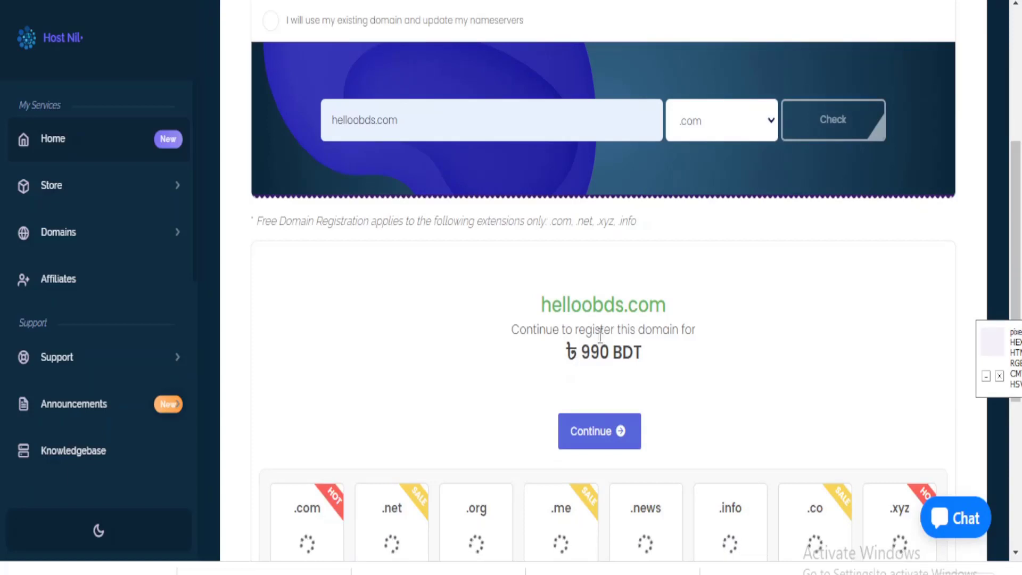
left_click_drag(540, 305, 680, 307)
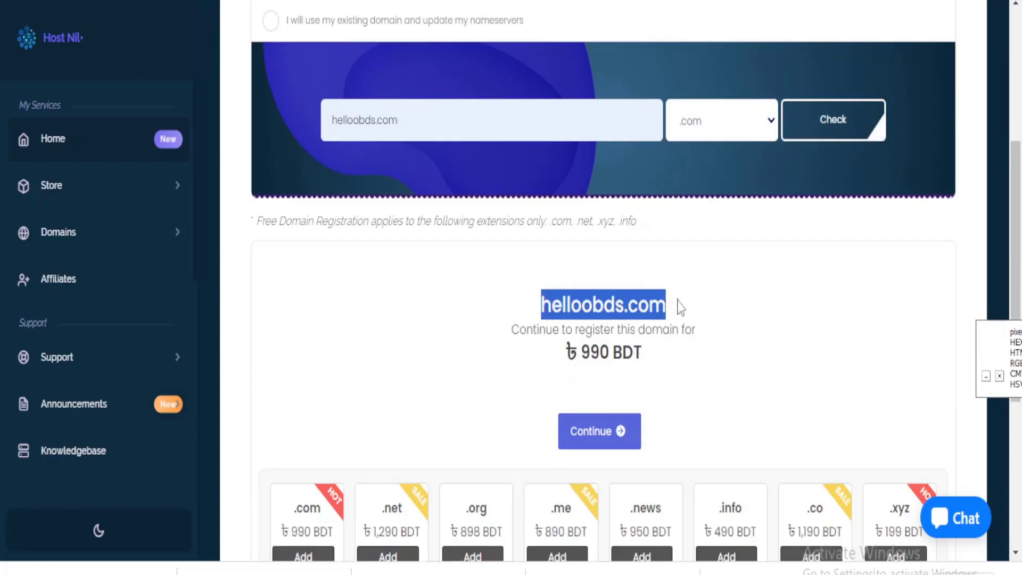
left_click(772, 308)
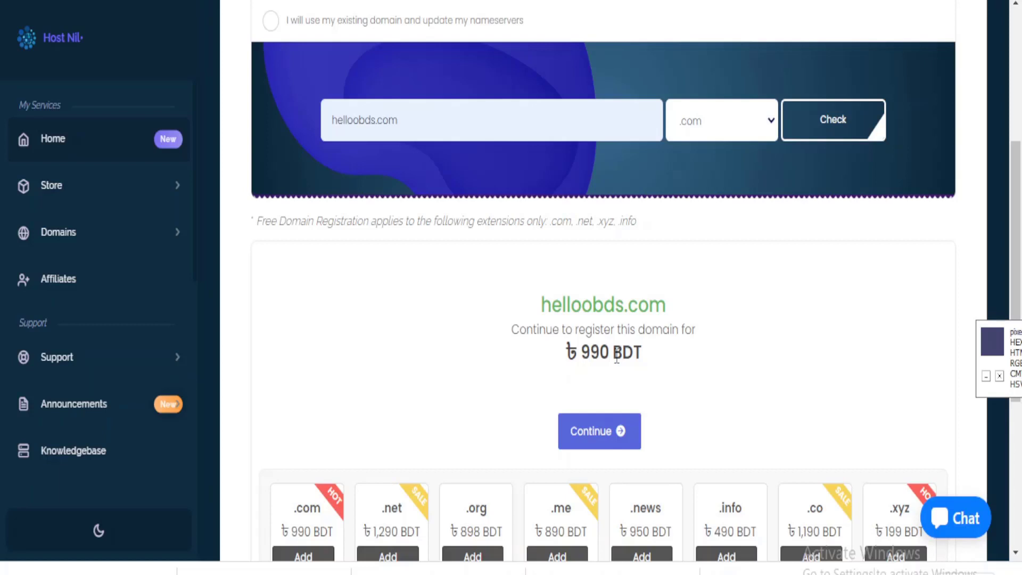
left_click(619, 430)
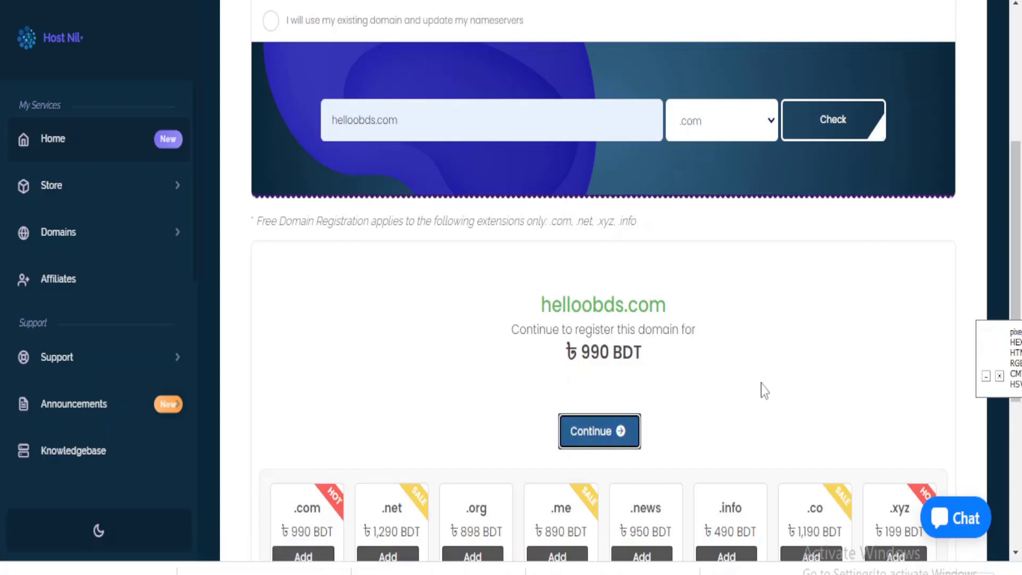
Review the Seed B features, annual billing cycle and email add-ons, and continue with the default options
scroll(761, 388, "down", 2)
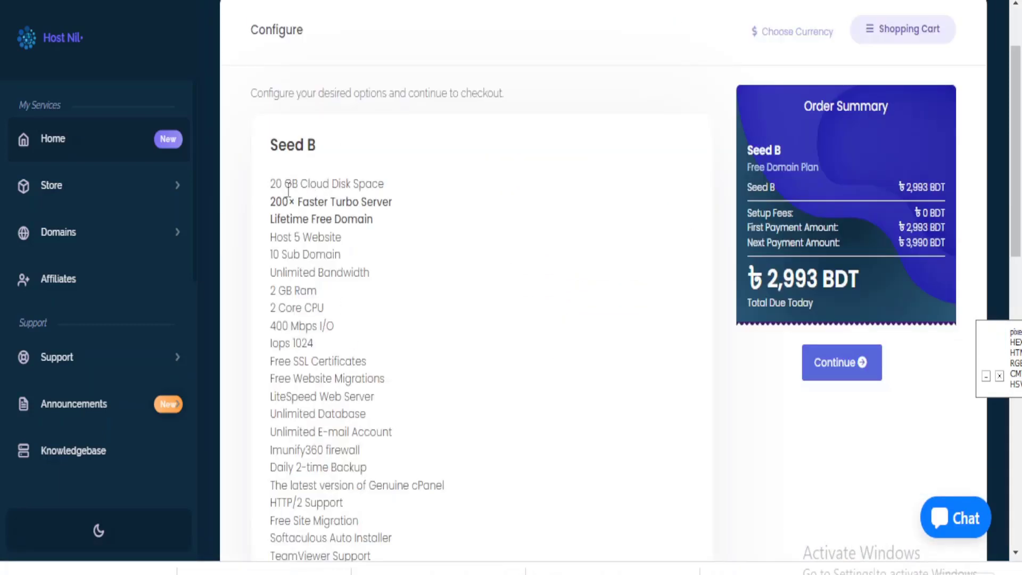
scroll(288, 188, "down", 4)
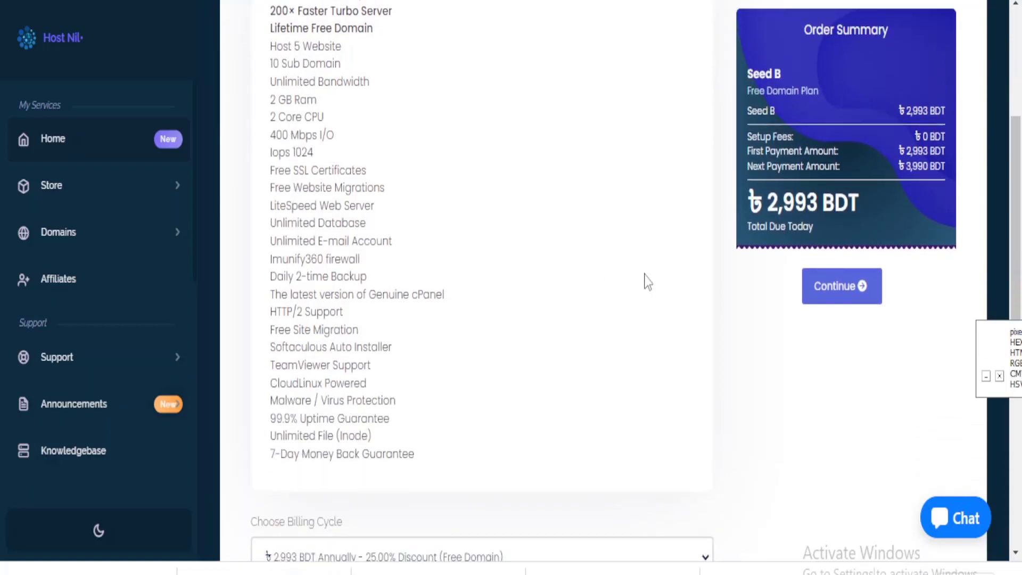
scroll(658, 281, "up", 2)
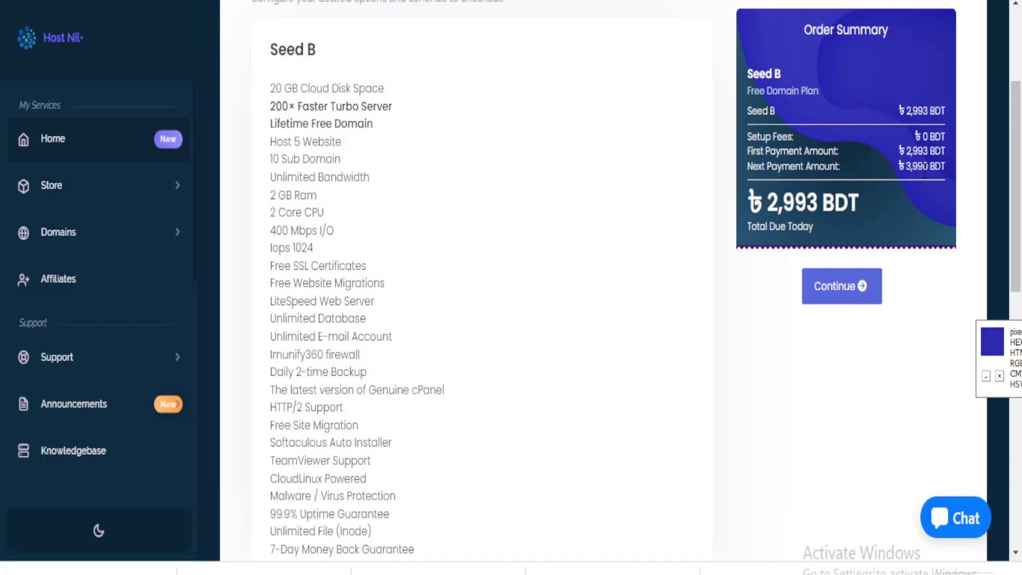
scroll(777, 261, "down", 9)
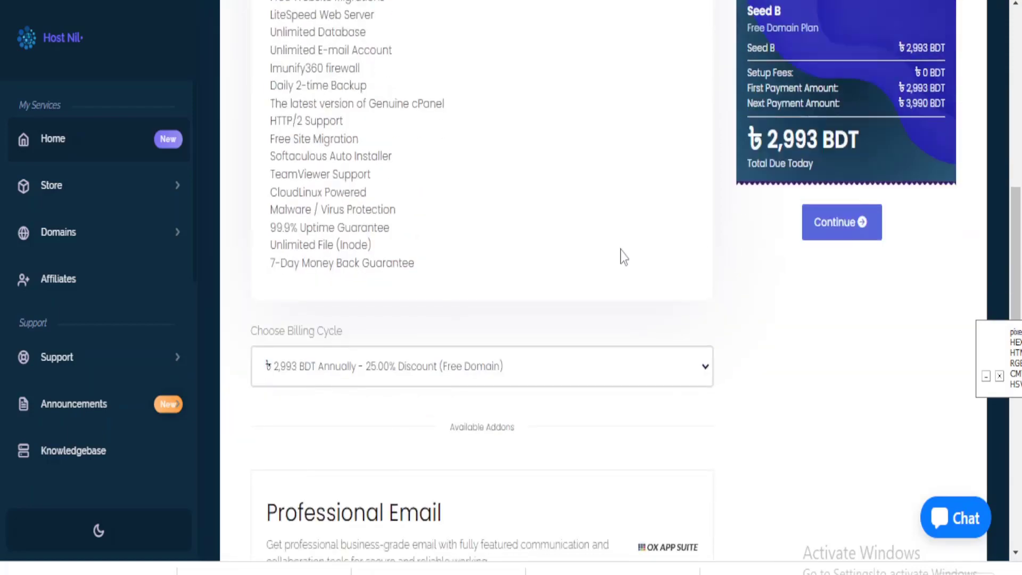
scroll(552, 237, "down", 3)
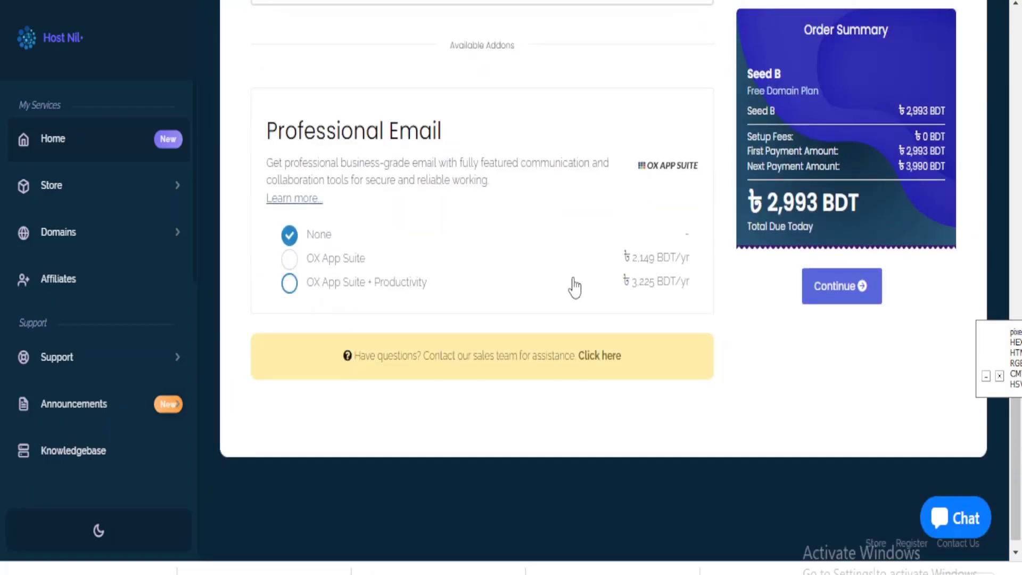
scroll(650, 302, "up", 7)
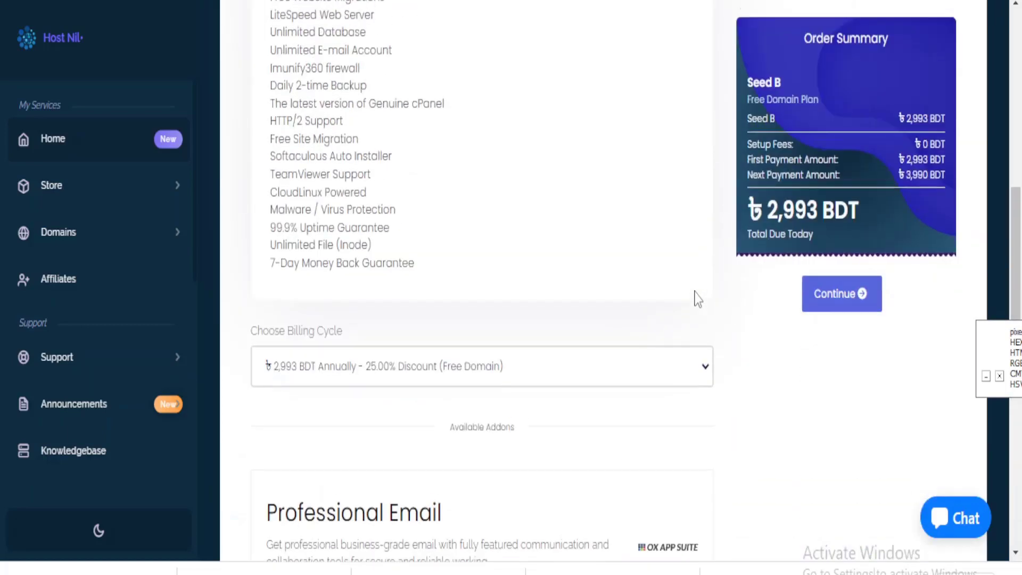
left_click(859, 290)
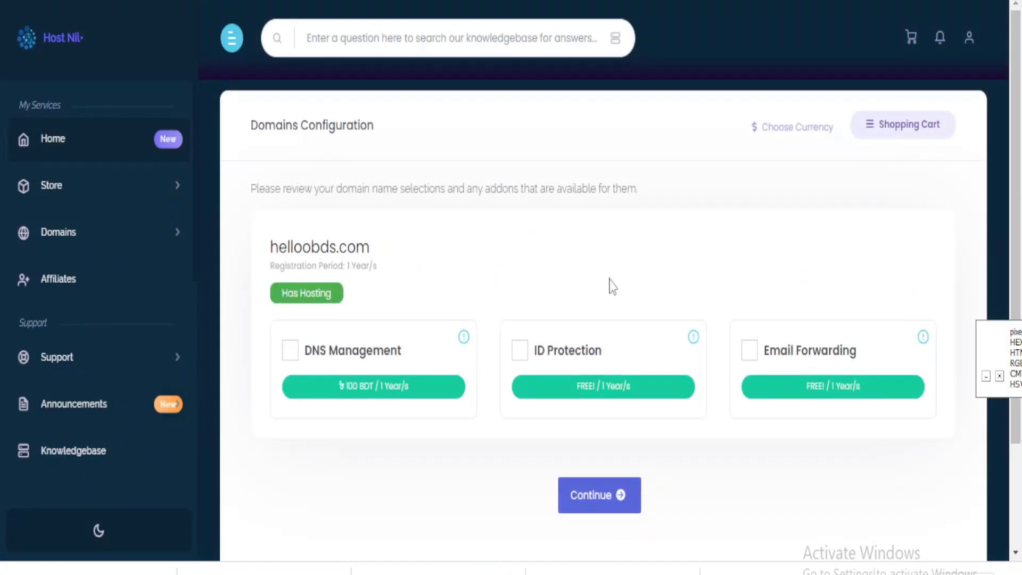
Add the free ID Protection and Email Forwarding add-ons to helloobds.com and continue to the order review
scroll(567, 283, "down", 2)
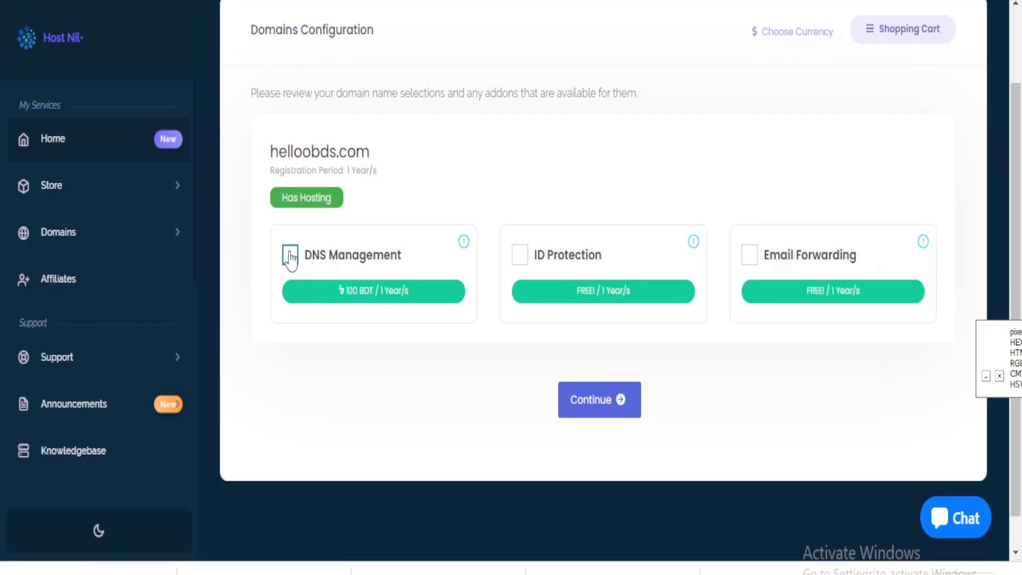
left_click(520, 256)
left_click(749, 258)
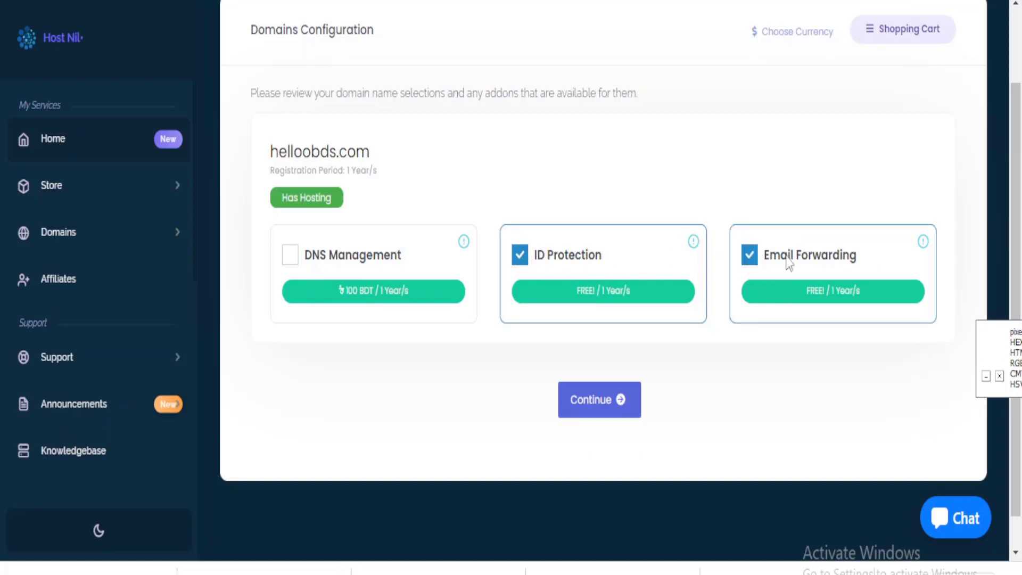
scroll(602, 388, "down", 1)
left_click(623, 367)
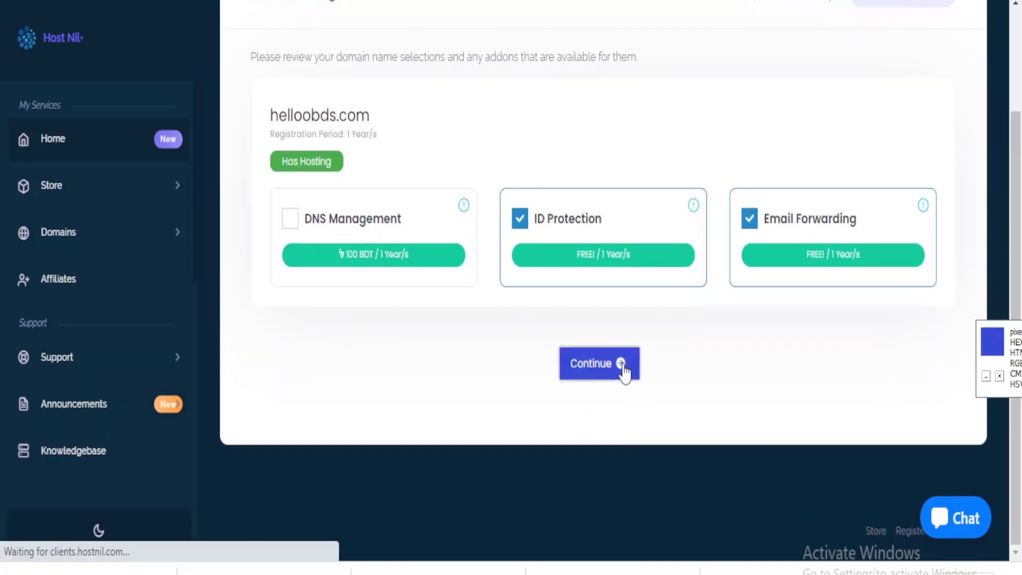
Review the Seed B plan, the helloobds.com registration and the order summary in the cart, and proceed to checkout
scroll(298, 128, "down", 1)
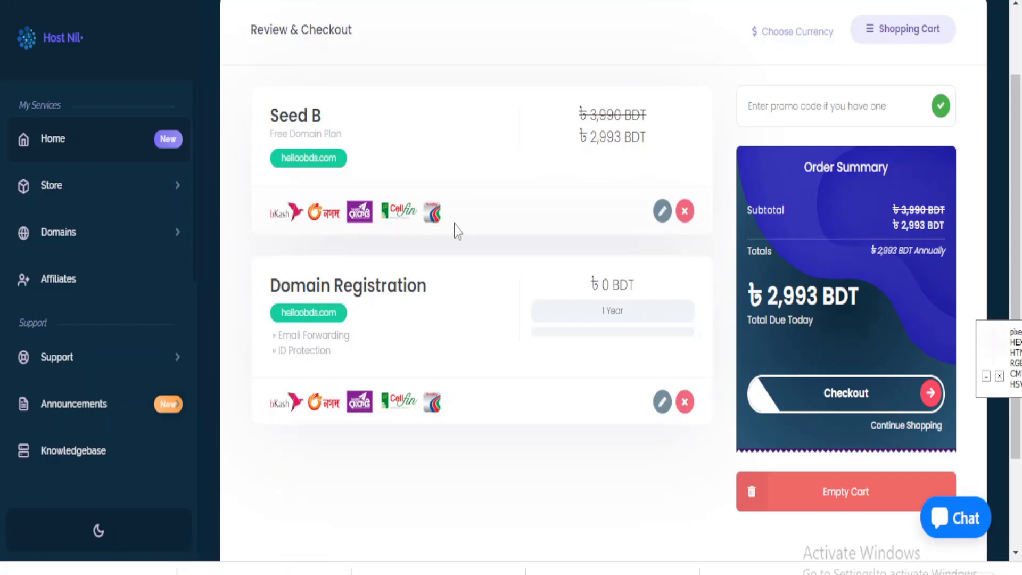
scroll(499, 229, "down", 3)
scroll(499, 229, "up", 2)
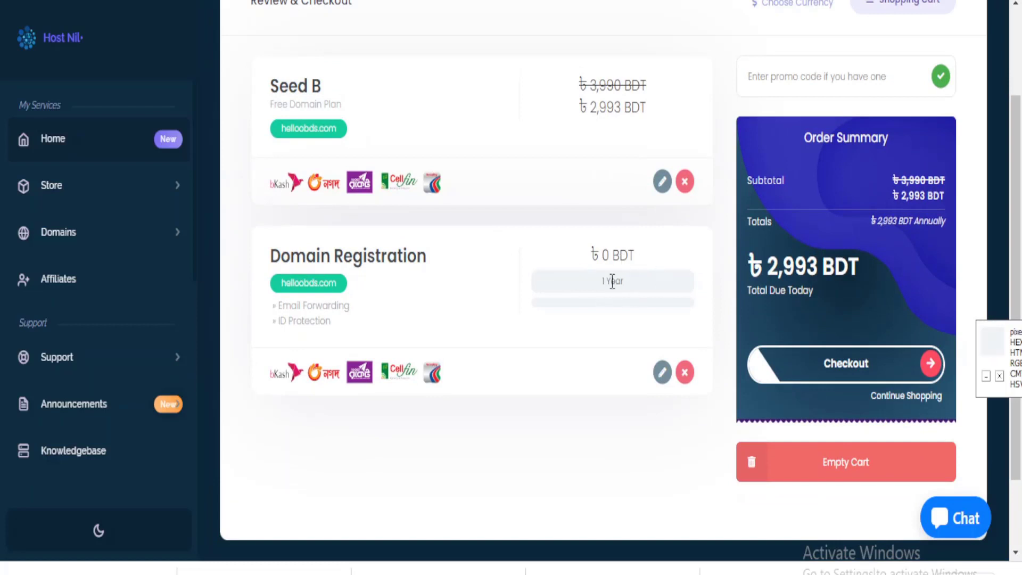
scroll(601, 346, "down", 2)
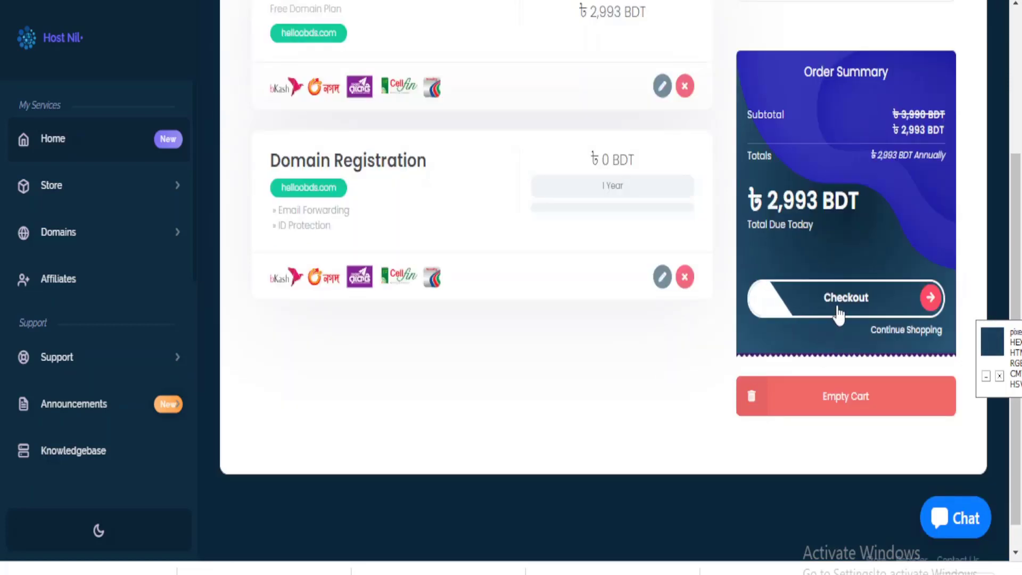
left_click(839, 314)
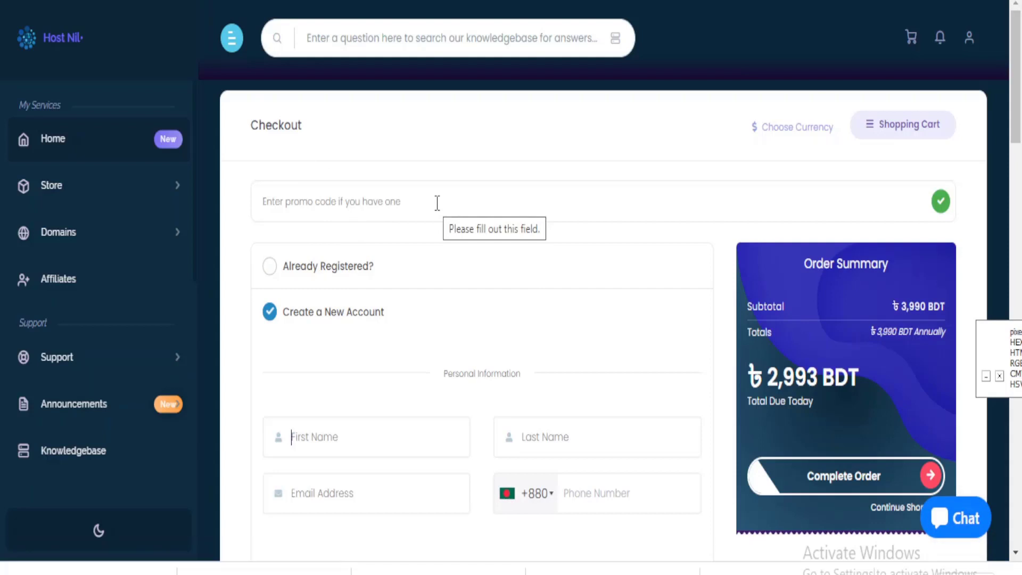
Look at the existing-customer login option at checkout, and choose to create a new account instead
scroll(576, 239, "down", 2)
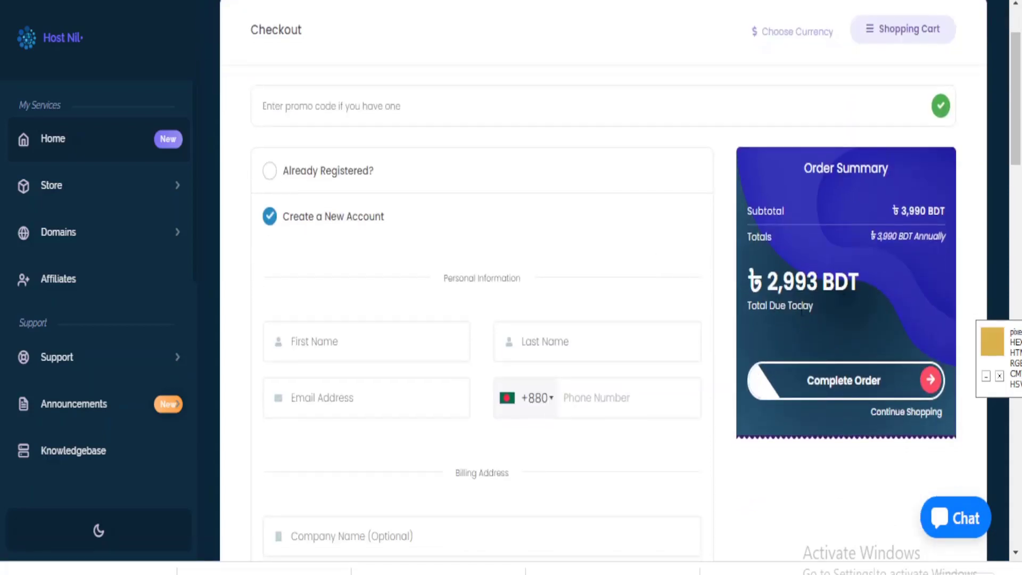
scroll(589, 252, "up", 2)
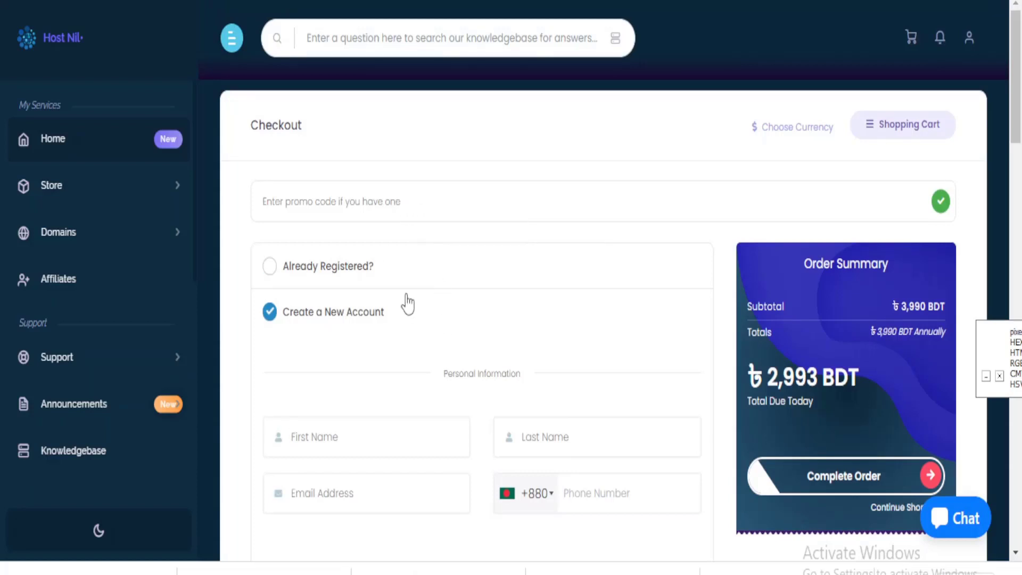
left_click(270, 267)
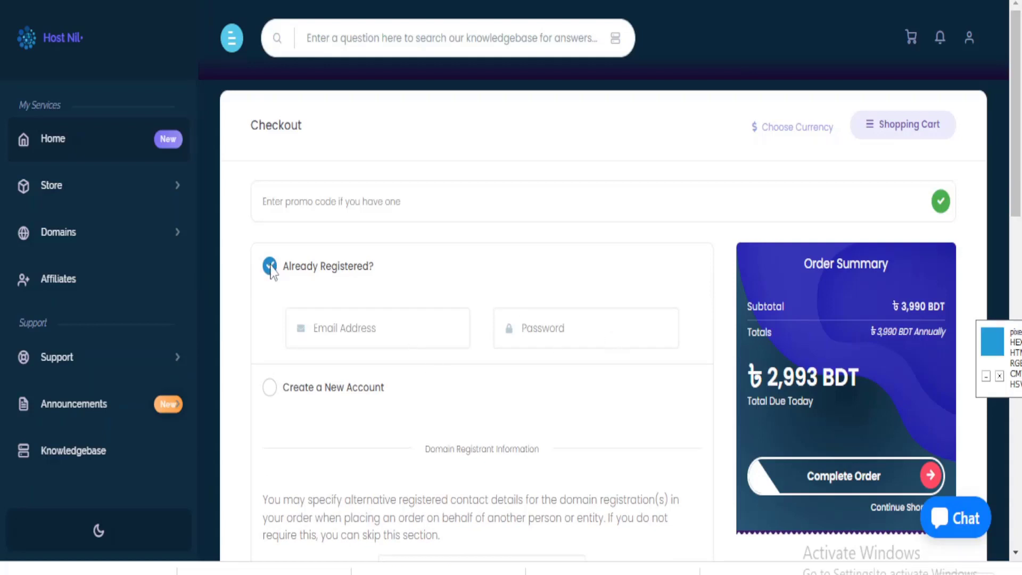
left_click(269, 387)
scroll(454, 336, "down", 4)
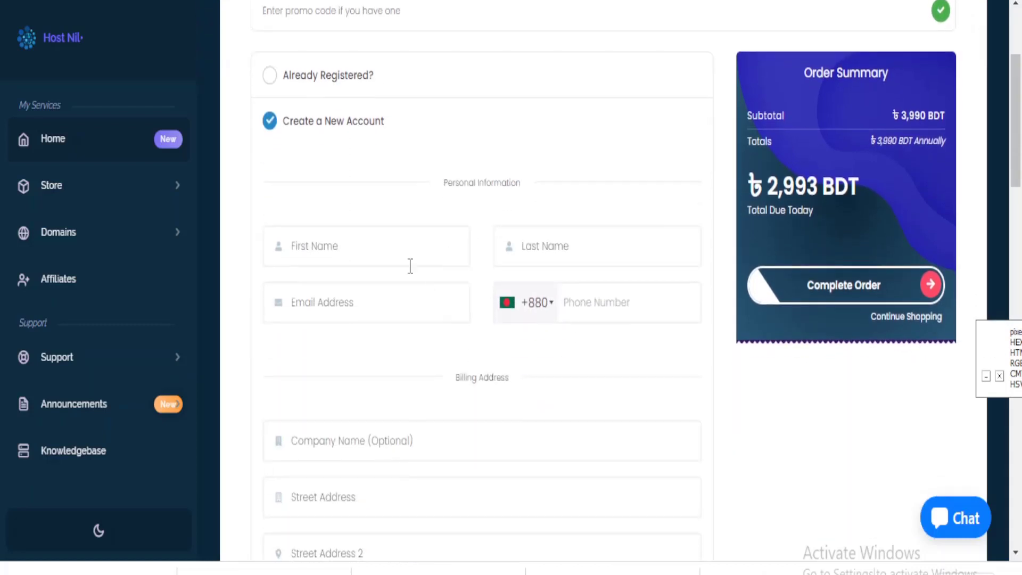
Fill in the customer's first name, last name and billing address using the saved autofill entries
left_click(355, 239)
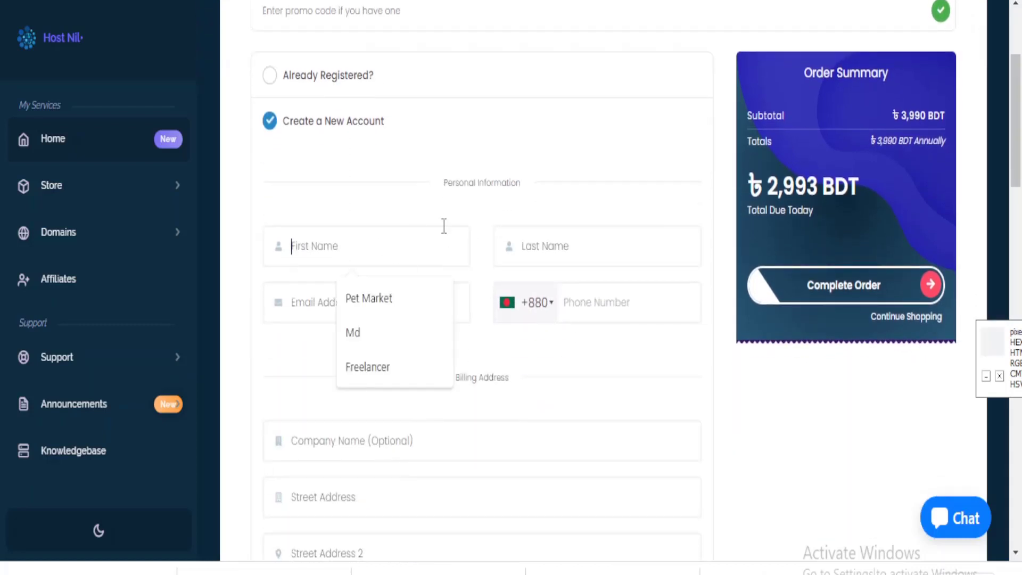
type("Free")
key("Down")
key("Return")
left_click(590, 240)
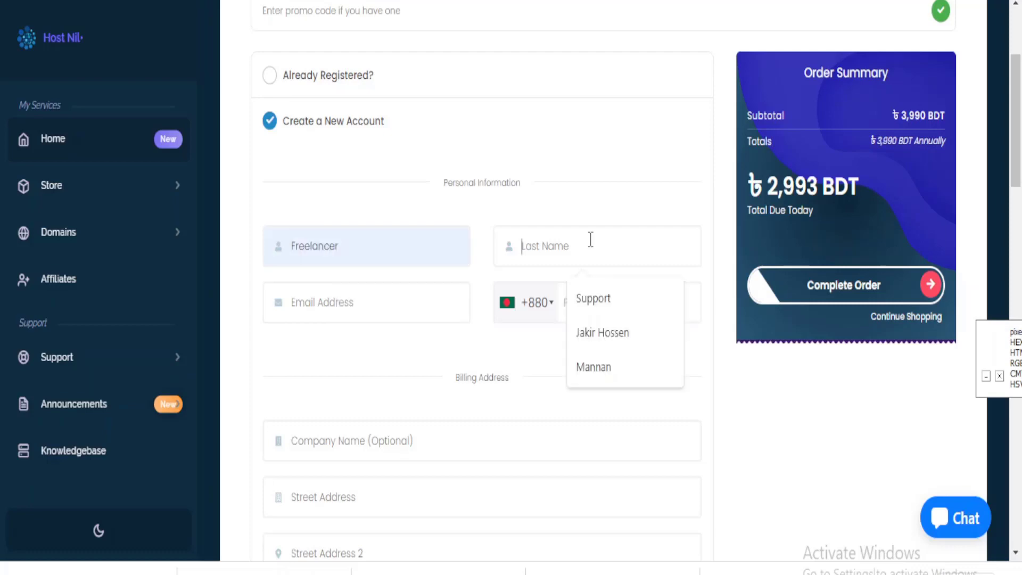
type("M")
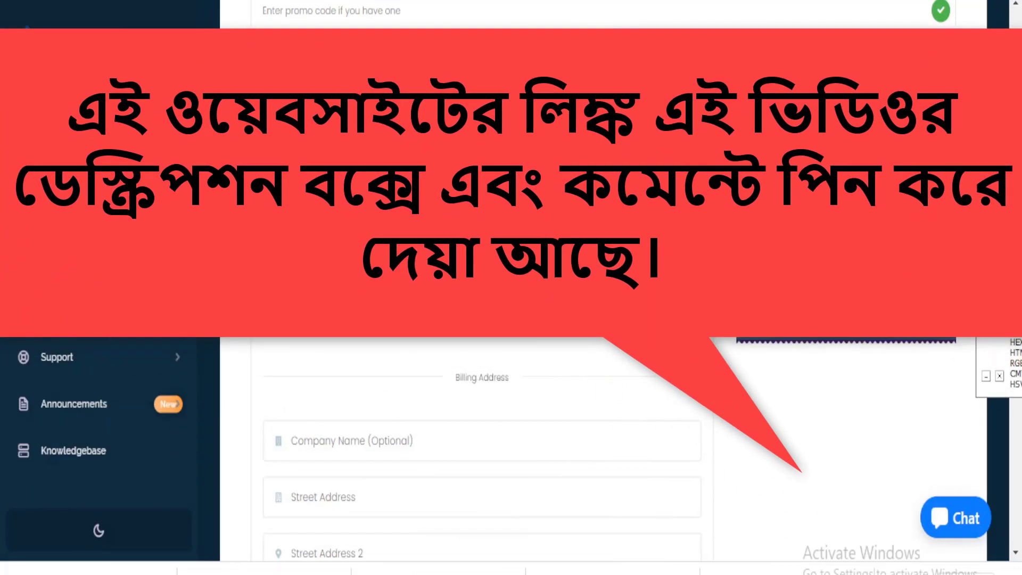
key("Down")
key("Return")
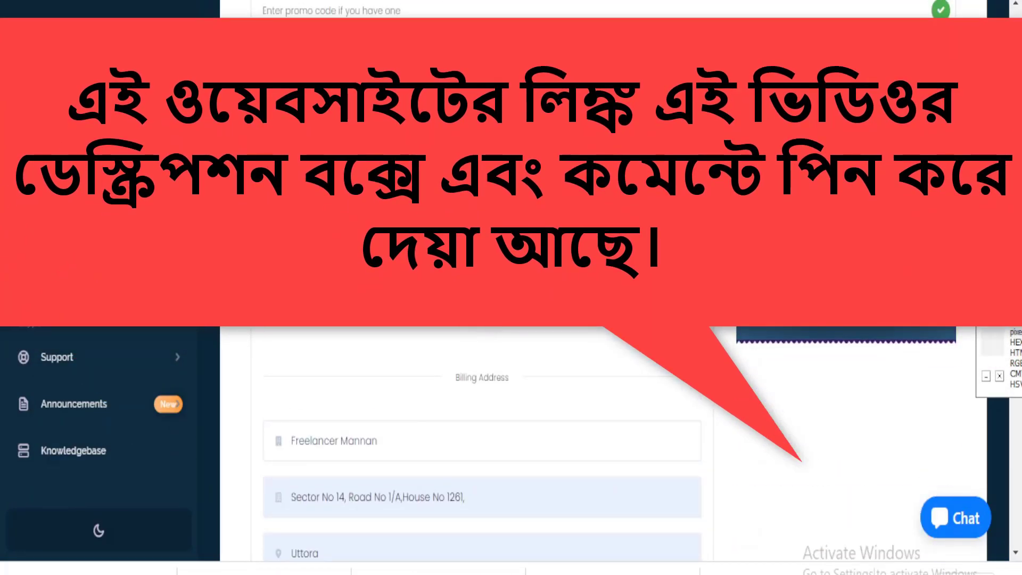
Keep the default domain registrant contact, then generate a 12-character account password and insert it into both password fields
scroll(482, 426, "down", 10)
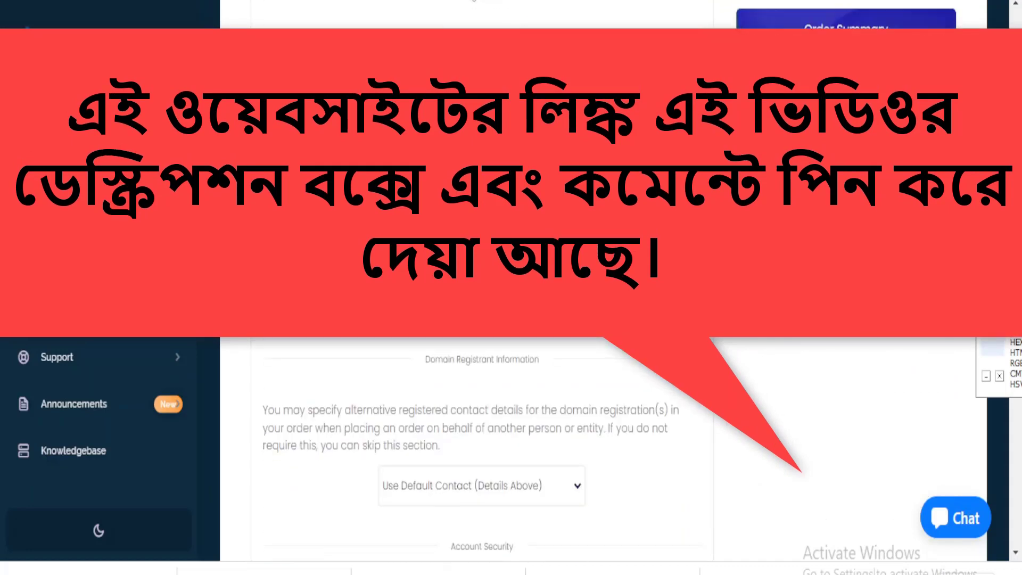
scroll(585, 335, "down", 4)
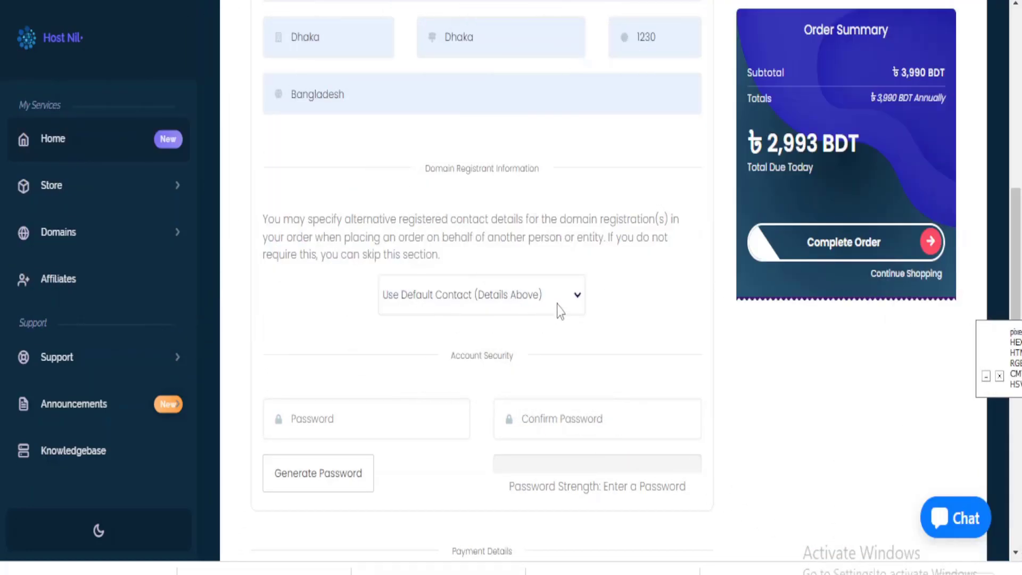
scroll(596, 306, "down", 3)
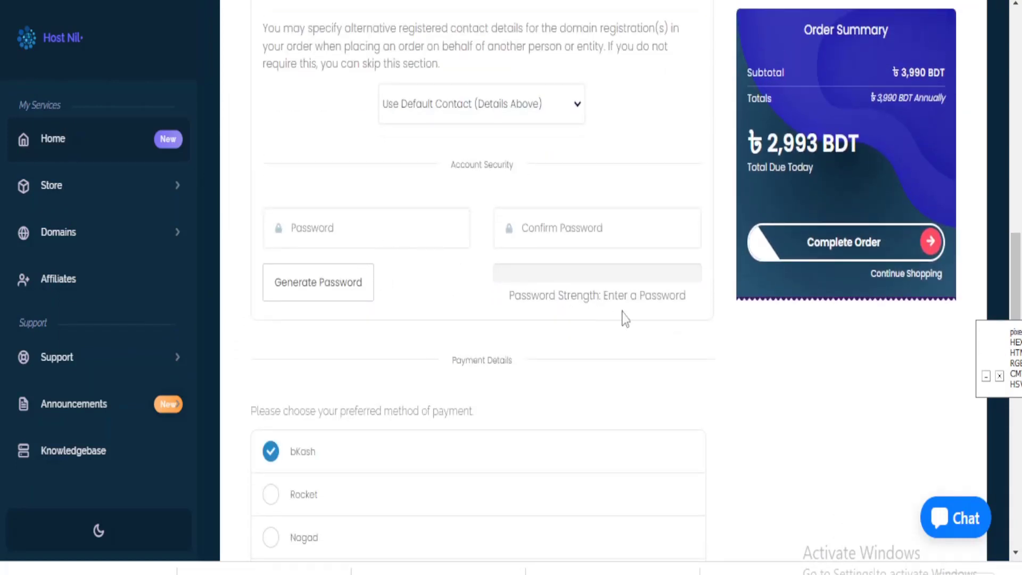
left_click(333, 289)
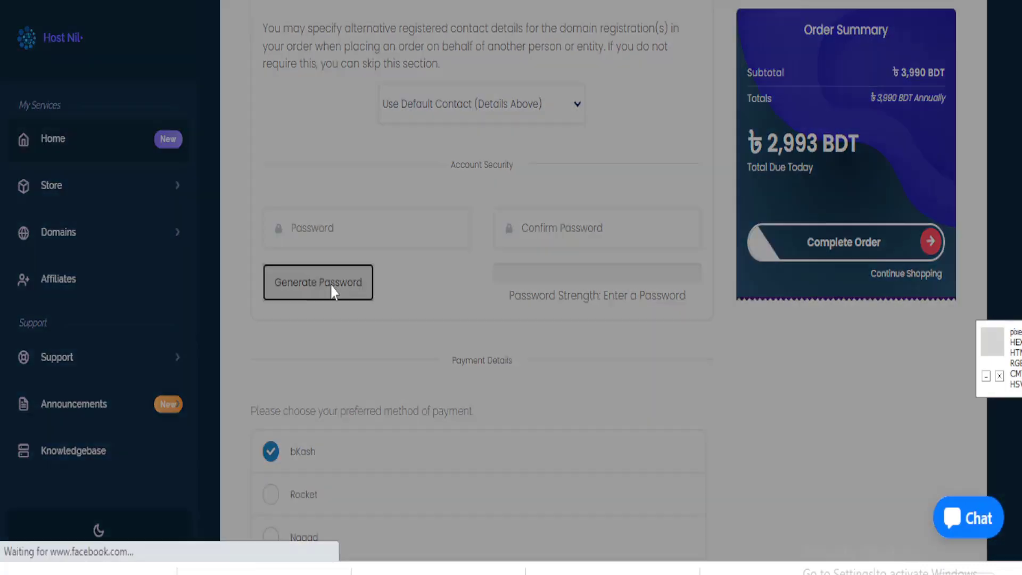
left_click_drag(537, 155, 455, 159)
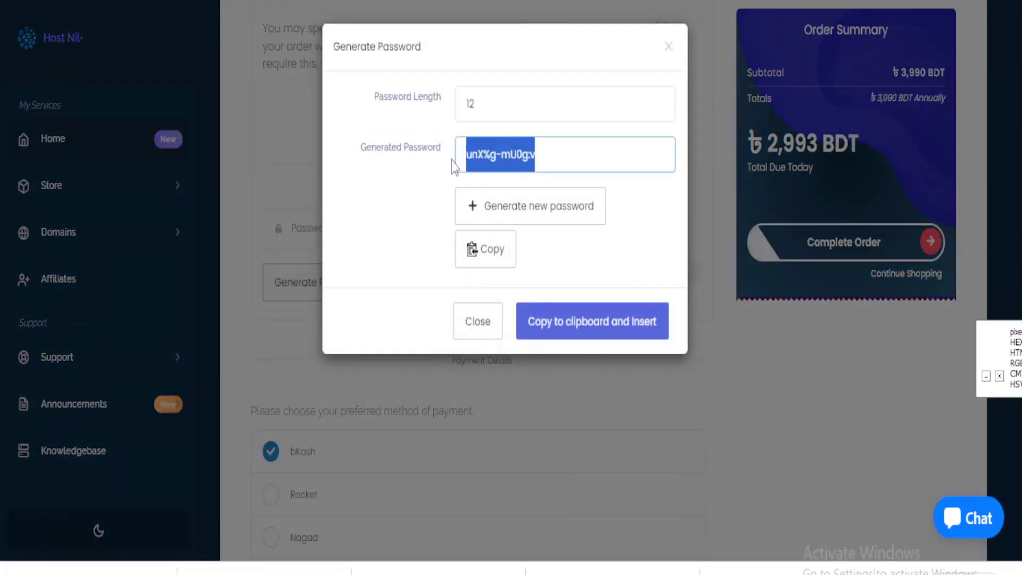
left_click(601, 324)
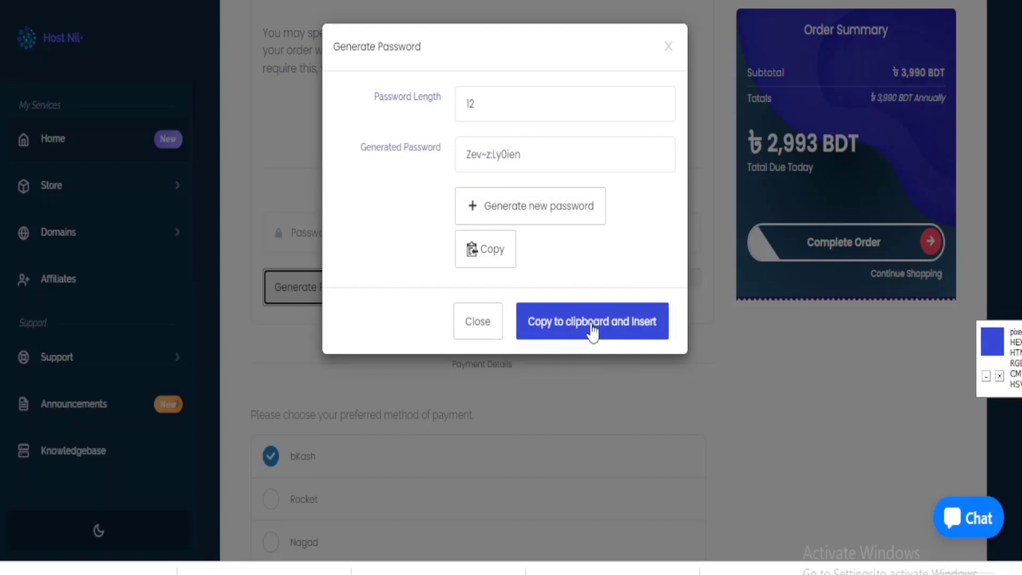
left_click(592, 330)
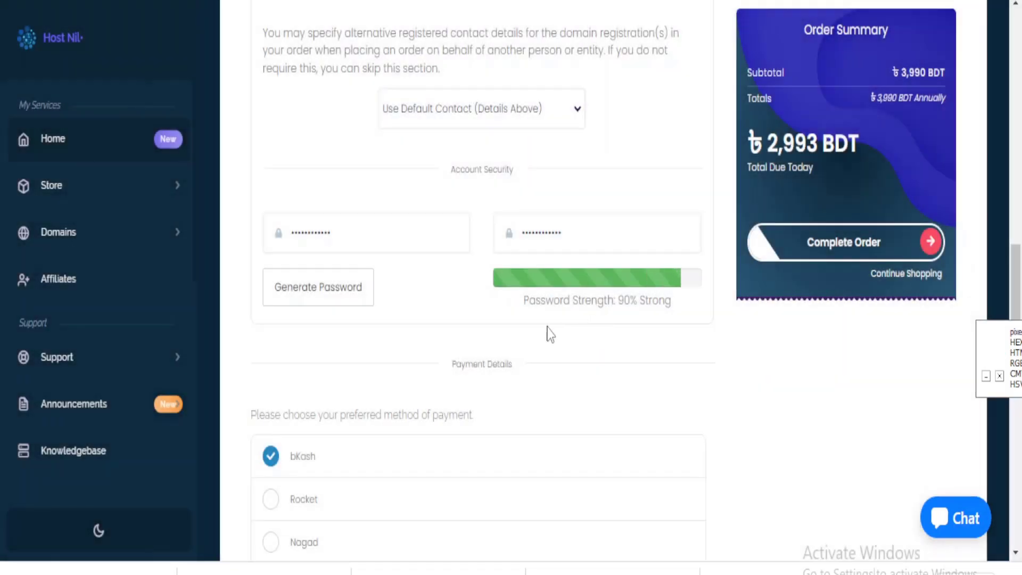
Agree to the Terms of Service and complete the order with bKash as payment method, declining to save the password in the browser
scroll(506, 342, "down", 3)
scroll(508, 345, "down", 8)
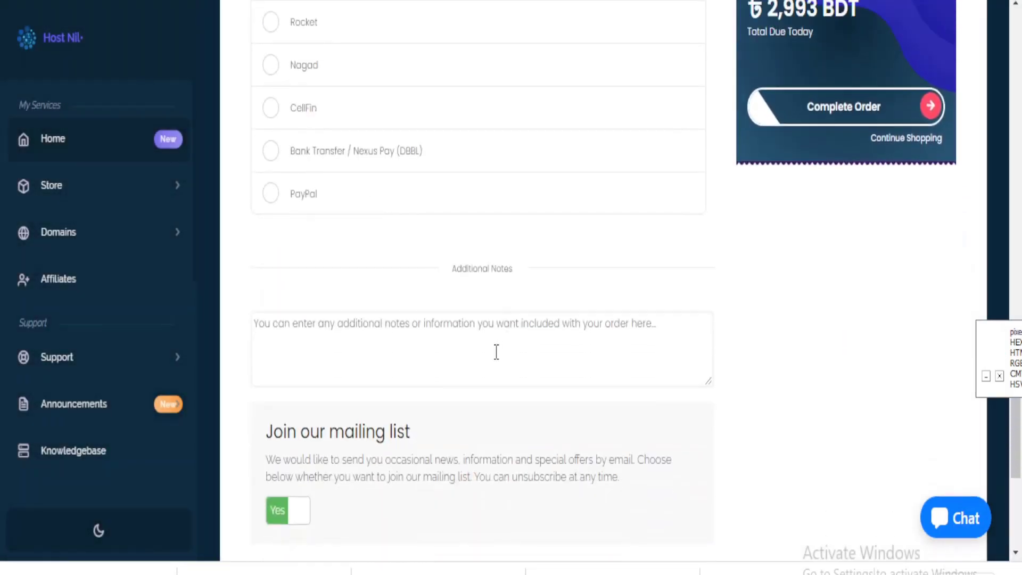
left_click(382, 386)
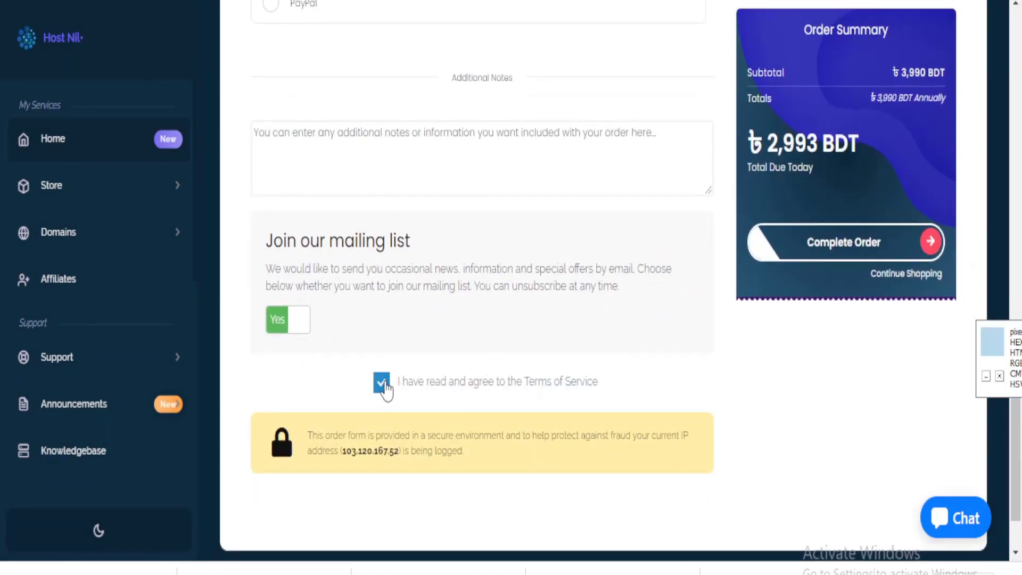
scroll(623, 384, "down", 2)
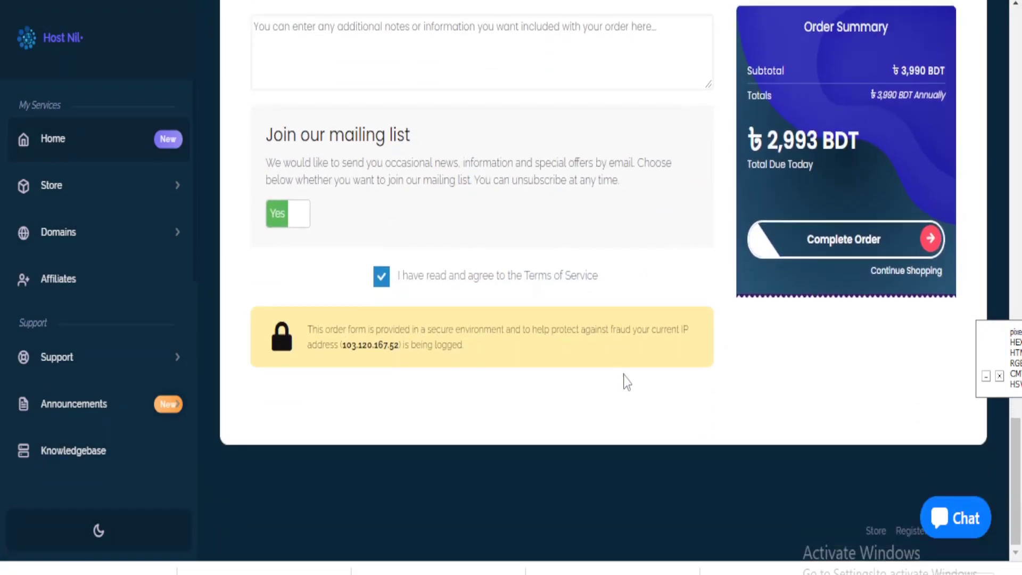
scroll(600, 371, "up", 4)
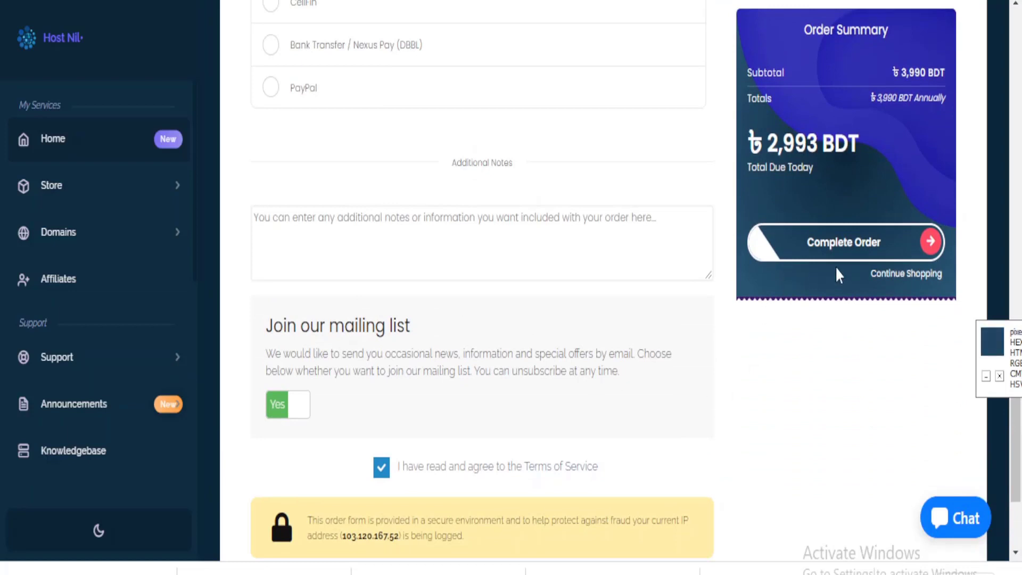
left_click(842, 246)
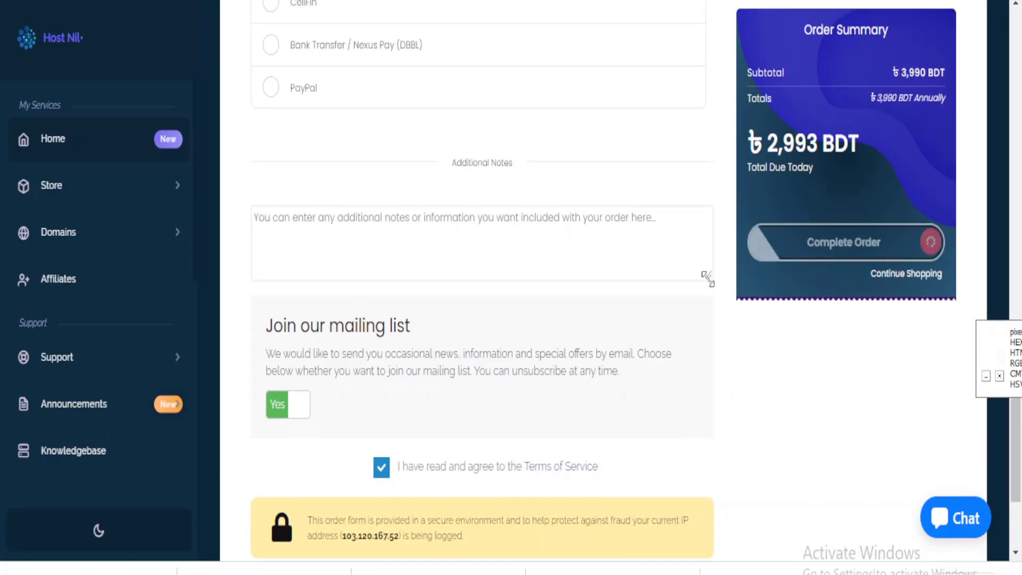
scroll(530, 319, "up", 4)
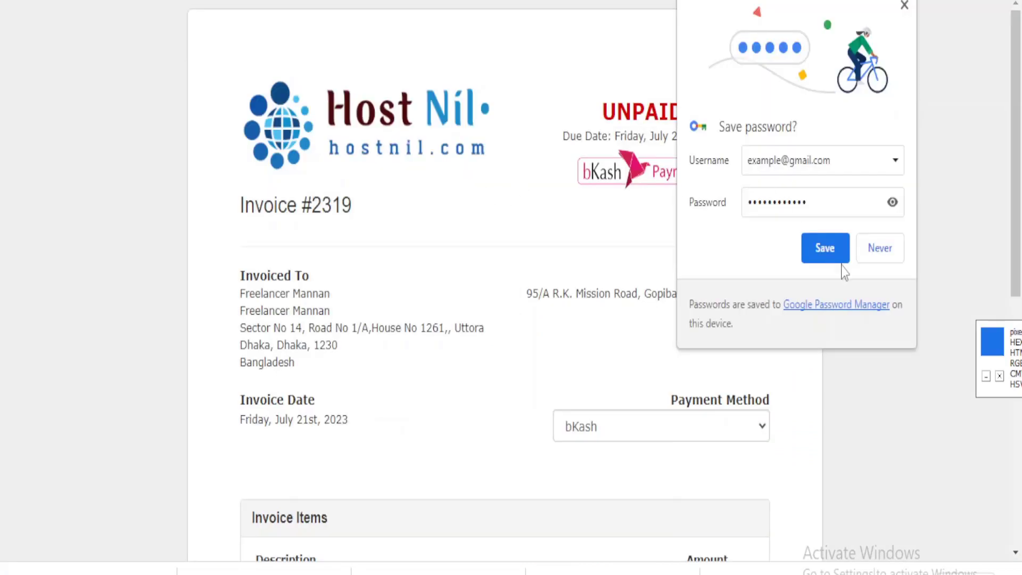
left_click(891, 250)
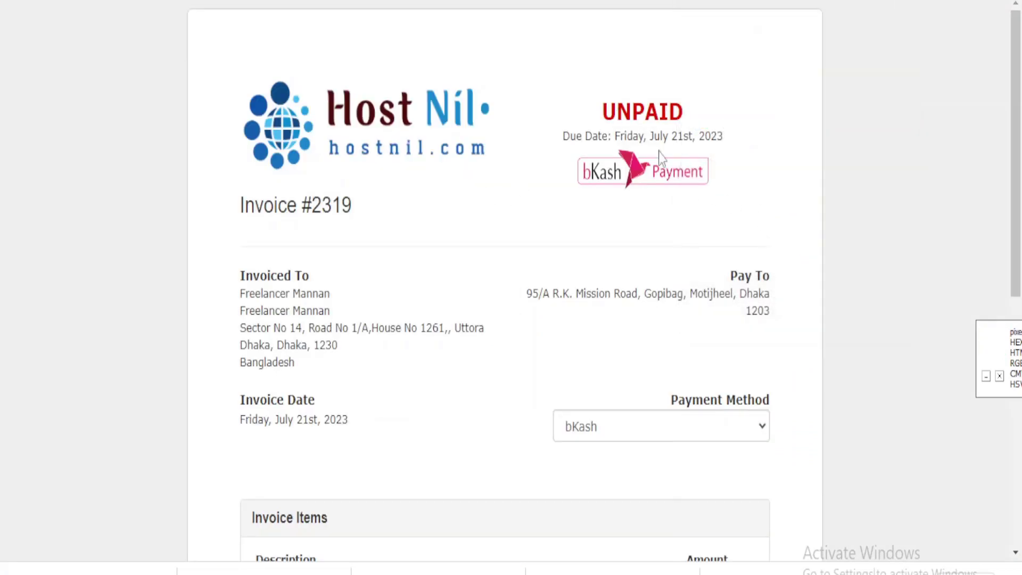
Review the invoice items with bKash kept as the payment method, and start the bKash payment
scroll(417, 216, "down", 3)
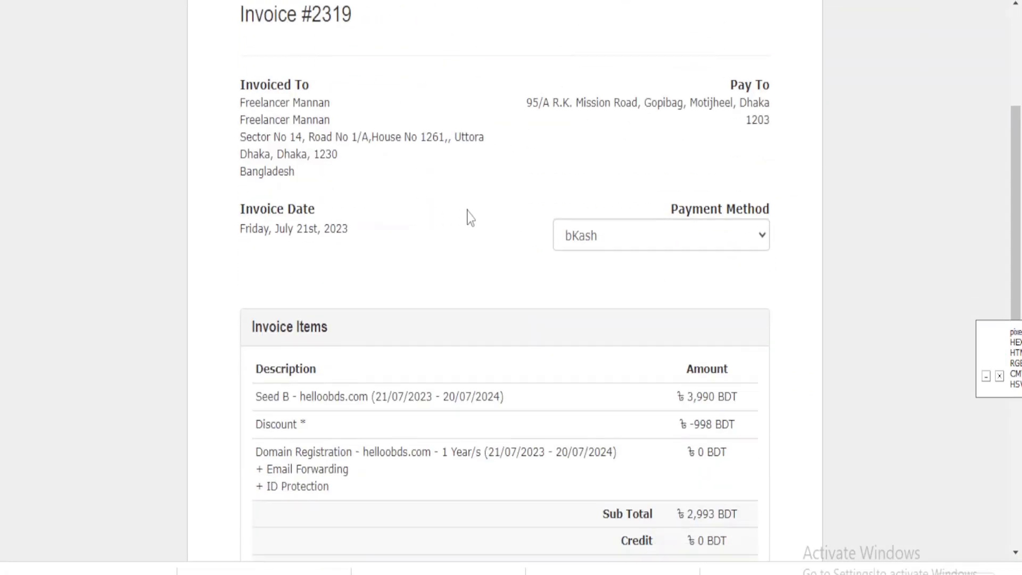
scroll(666, 208, "down", 2)
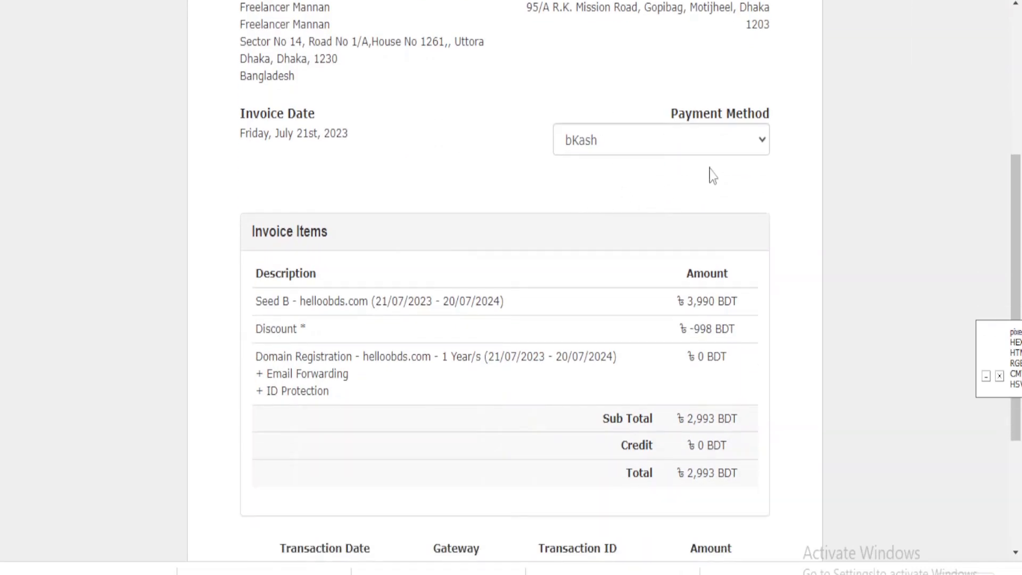
left_click(762, 151)
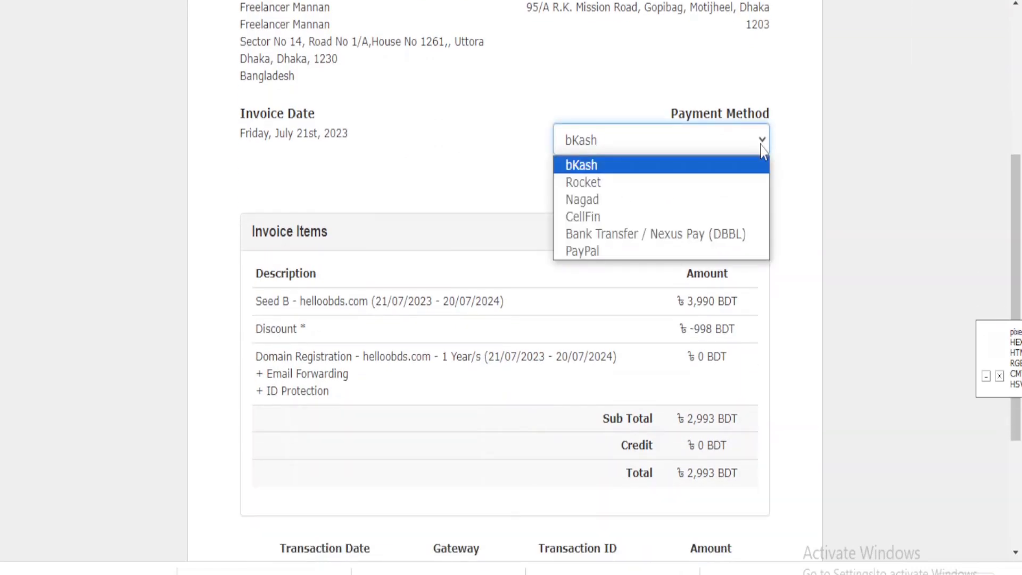
left_click(707, 163)
scroll(446, 260, "down", 3)
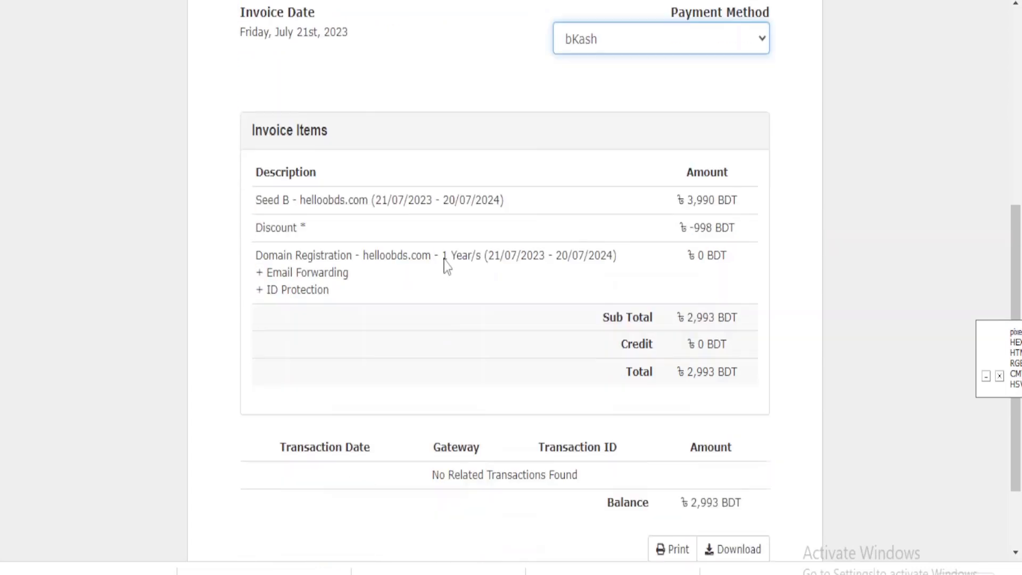
scroll(446, 259, "up", 2)
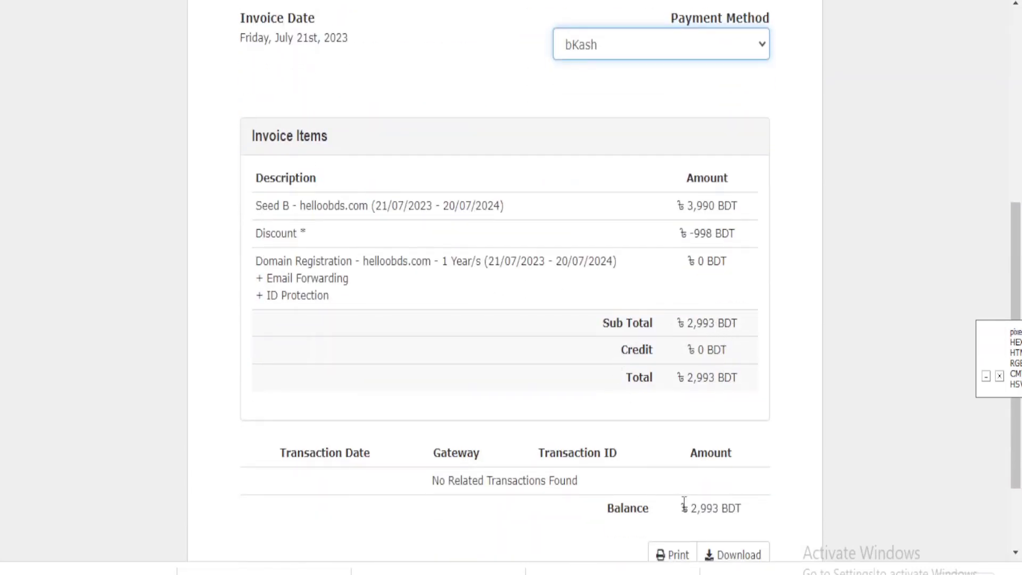
scroll(681, 492, "down", 2)
scroll(679, 481, "up", 9)
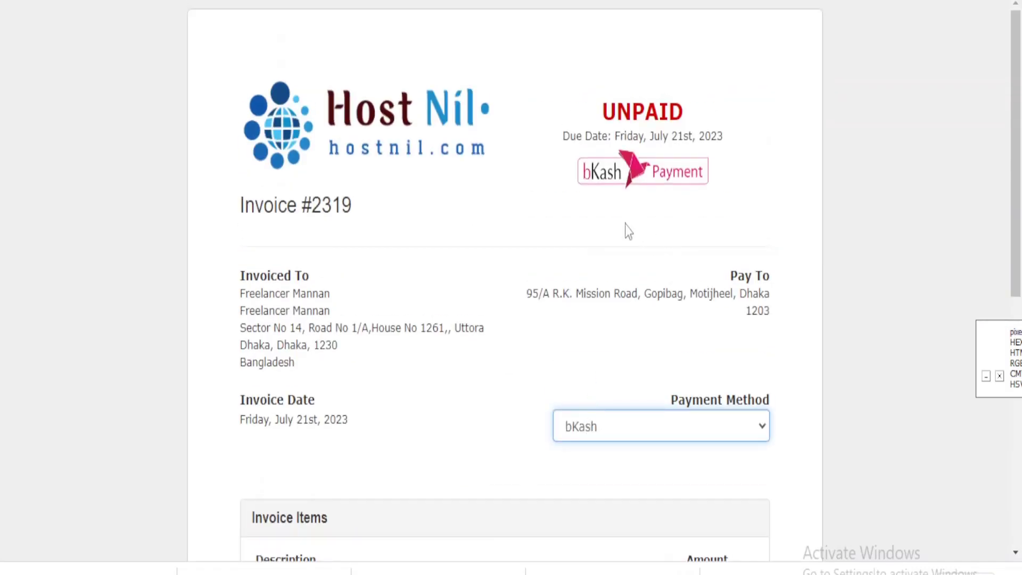
left_click(640, 179)
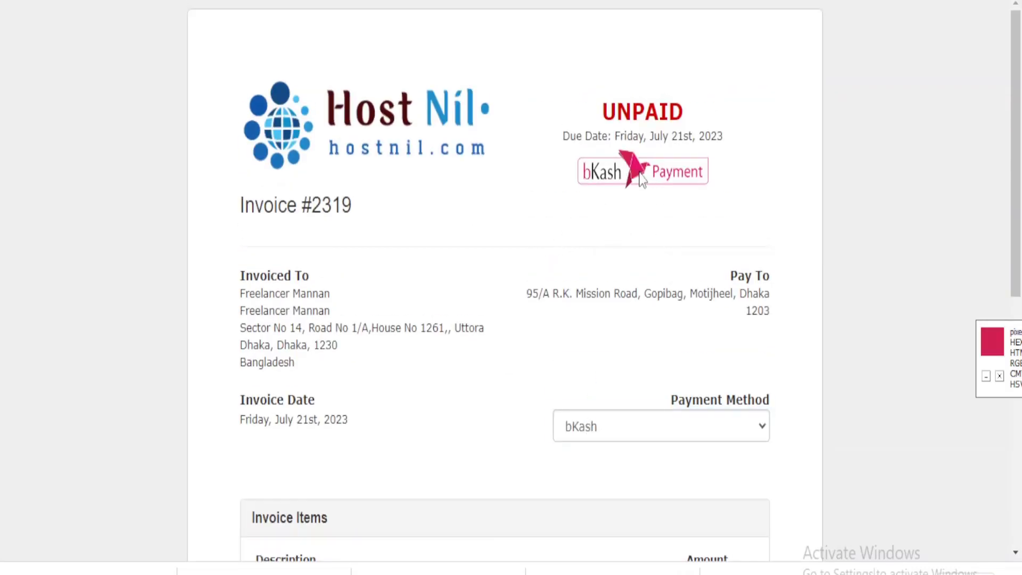